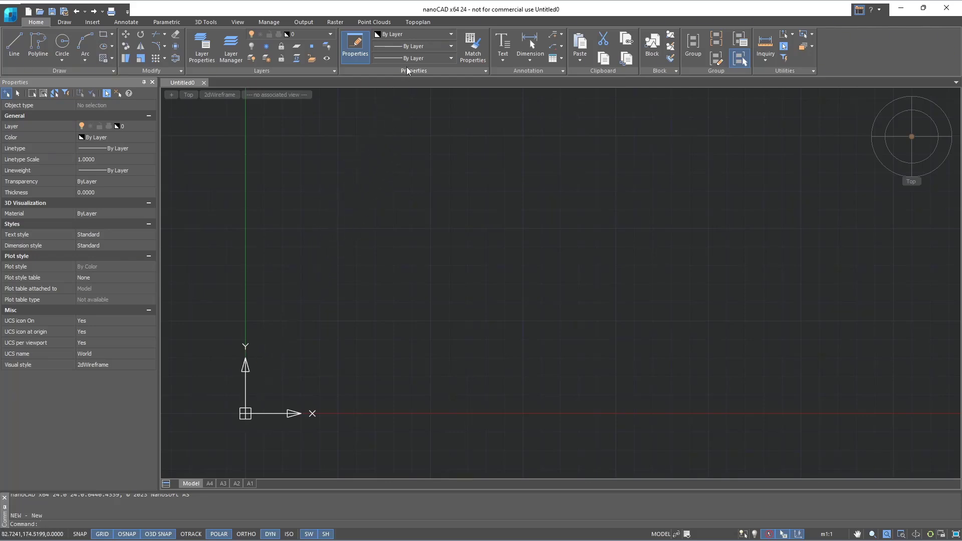
- Open the application options and expand the template usage settings for new documents
left_click(418, 24)
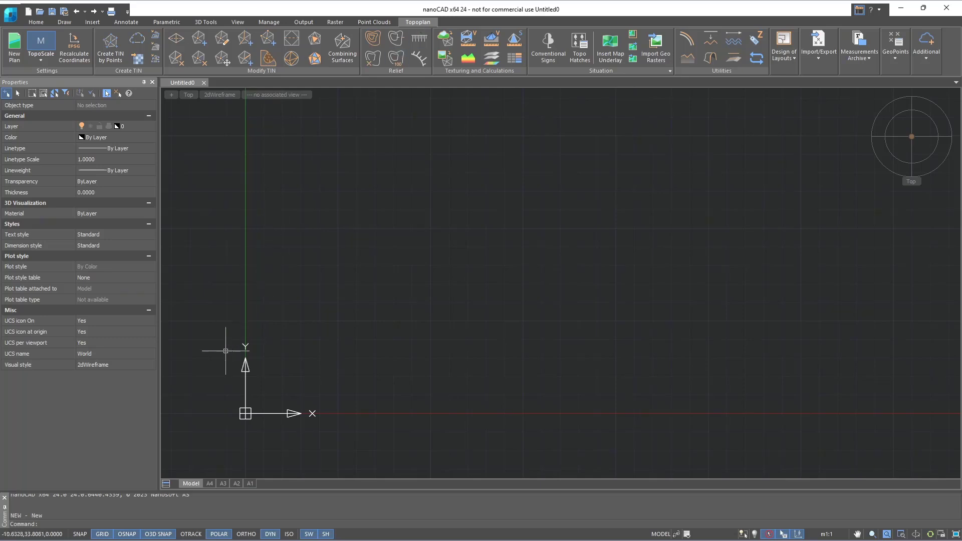
left_click(154, 524)
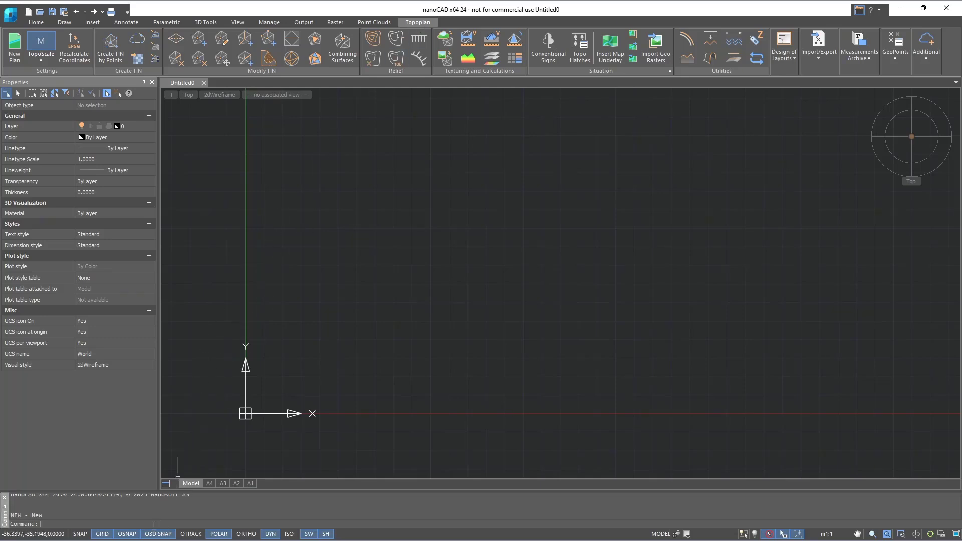
type("opt")
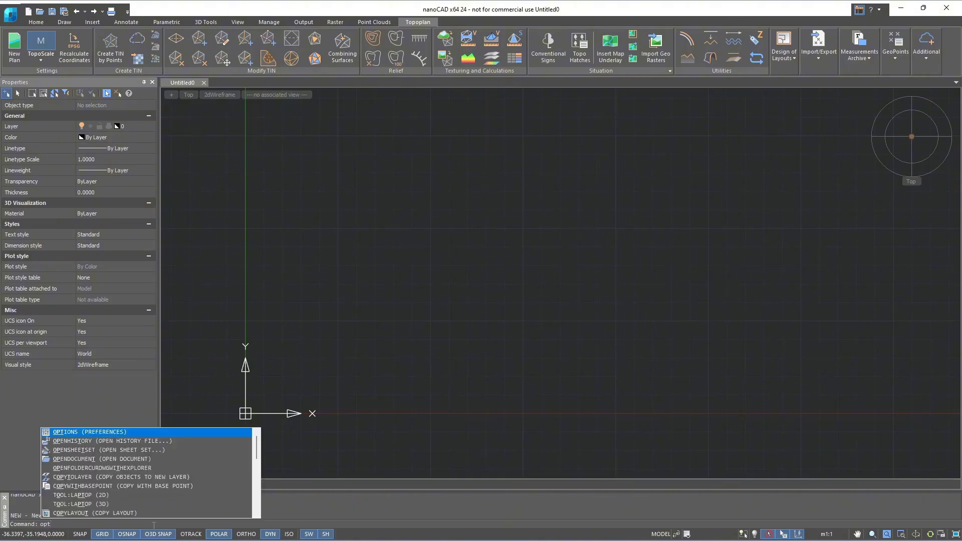
type("ions")
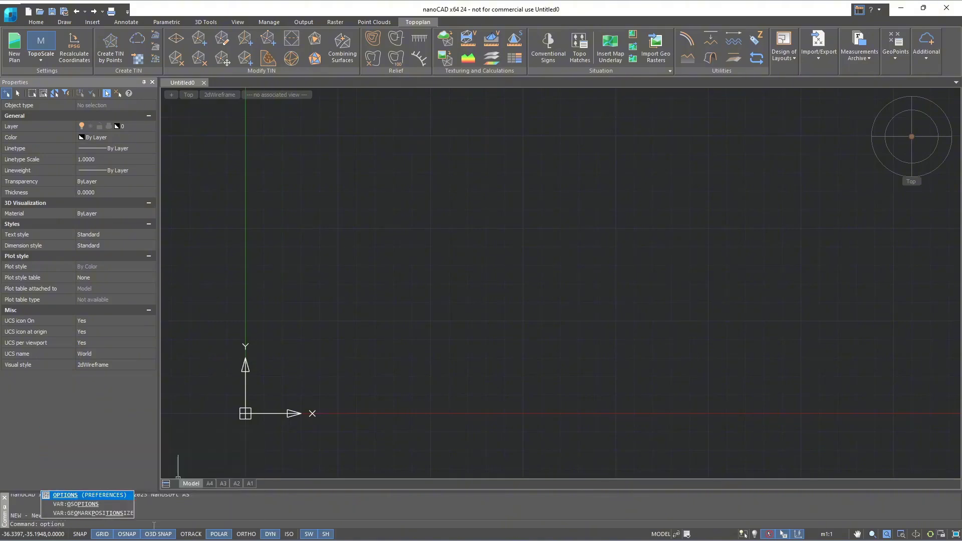
key("Return")
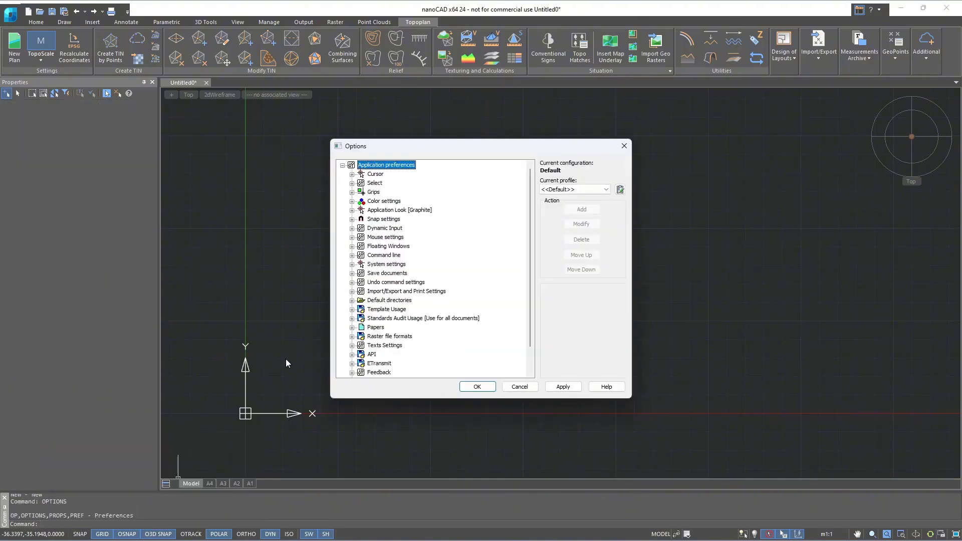
left_click(351, 309)
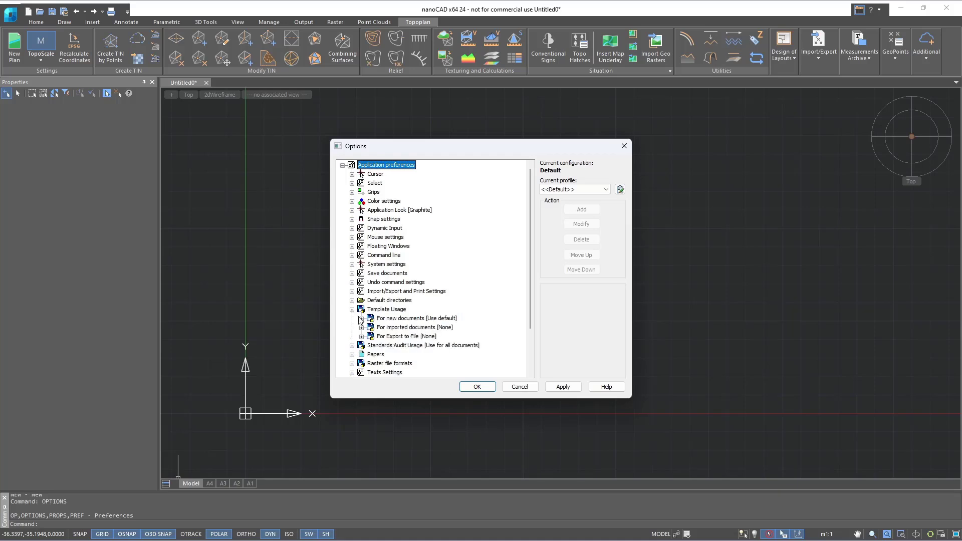
left_click(361, 318)
scroll(441, 348, "down", 2)
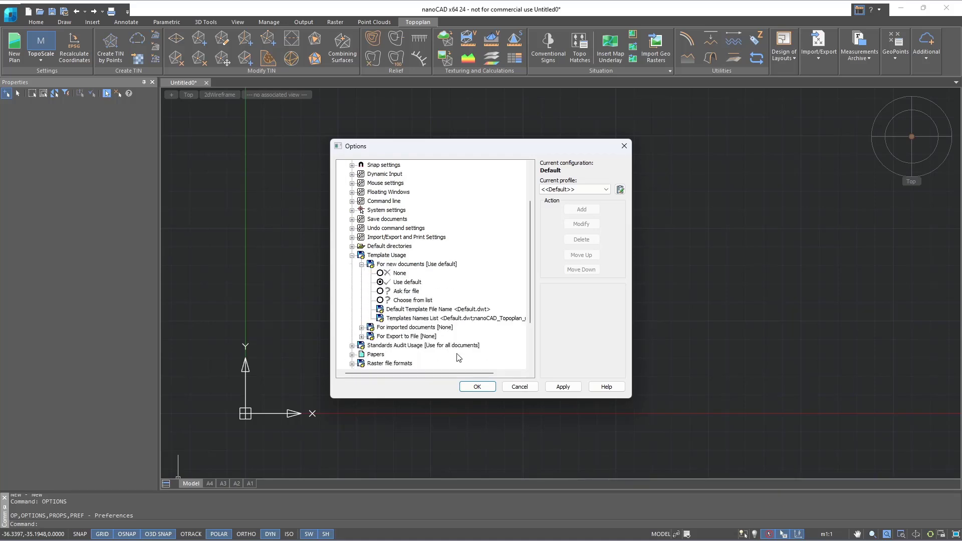
- Set the default template for new documents to nanoCAD_Topoplan_metric from the Templates folder and apply the options
left_click(485, 310)
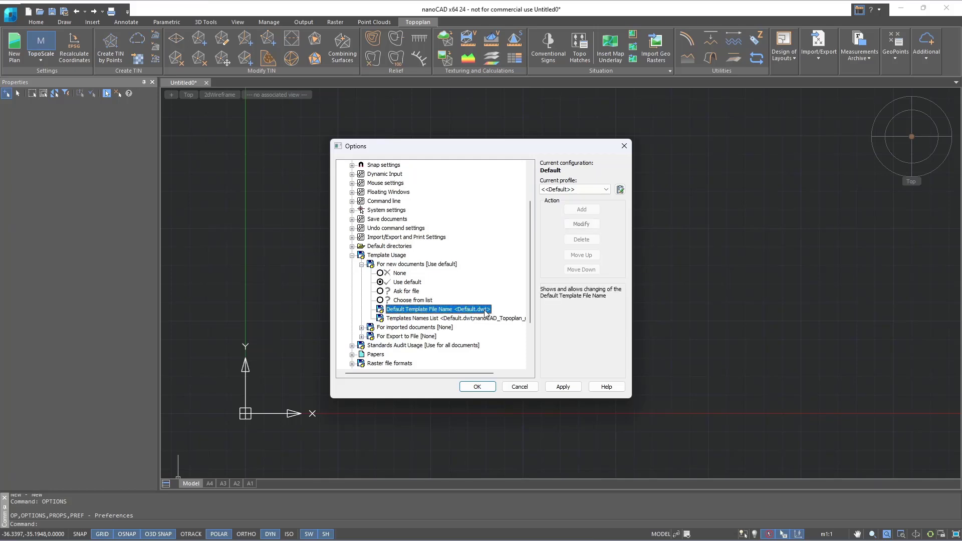
left_click(520, 309)
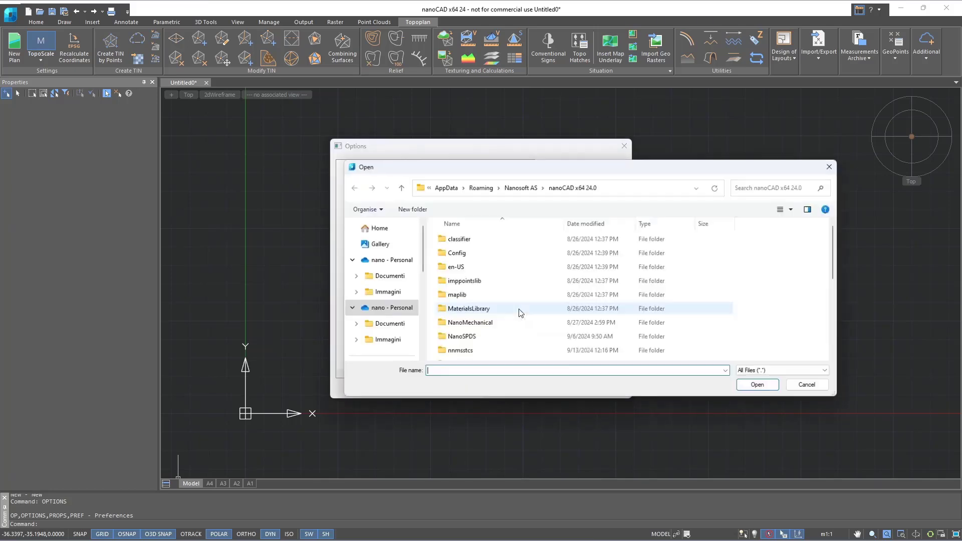
scroll(519, 313, "down", 2)
scroll(520, 313, "down", 1)
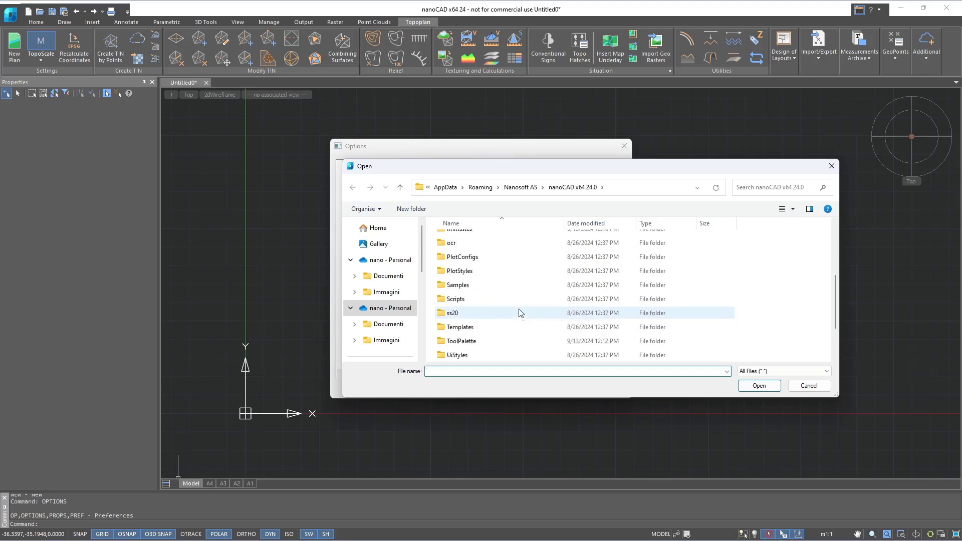
left_click(516, 326)
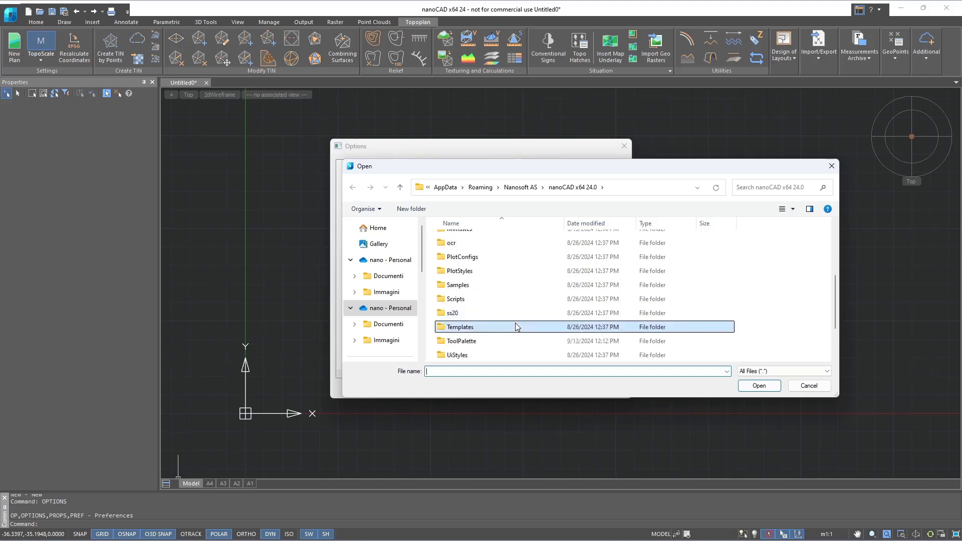
double_click(516, 326)
left_click(510, 266)
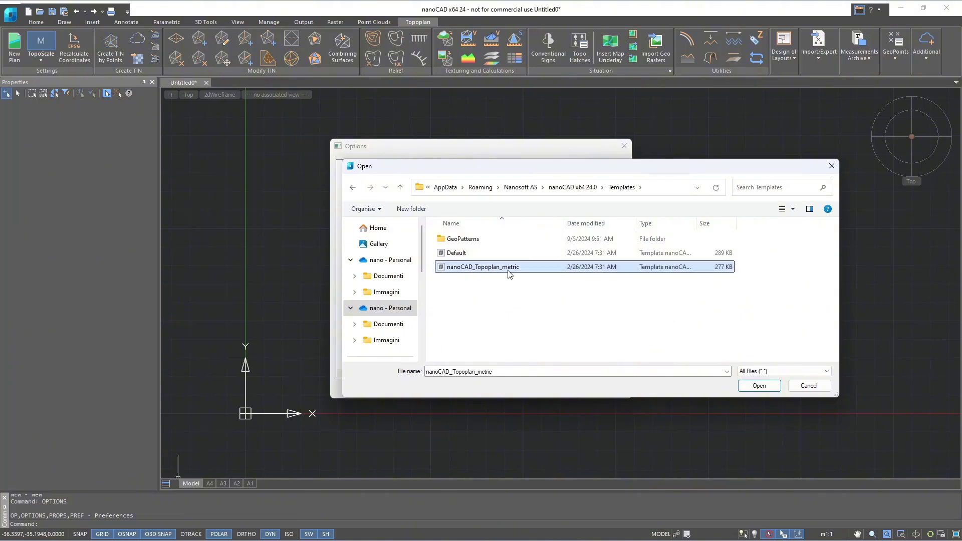
left_click(758, 386)
left_click(562, 388)
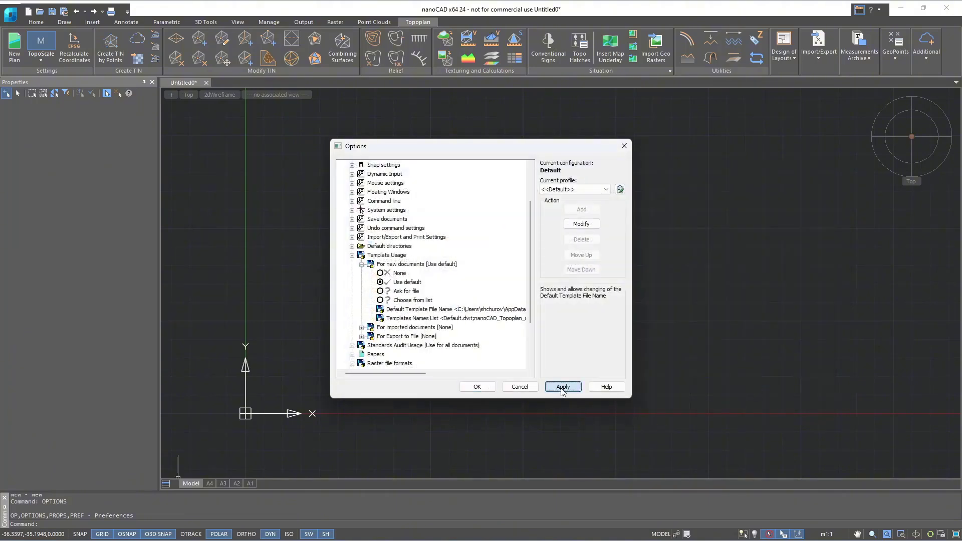
left_click(477, 386)
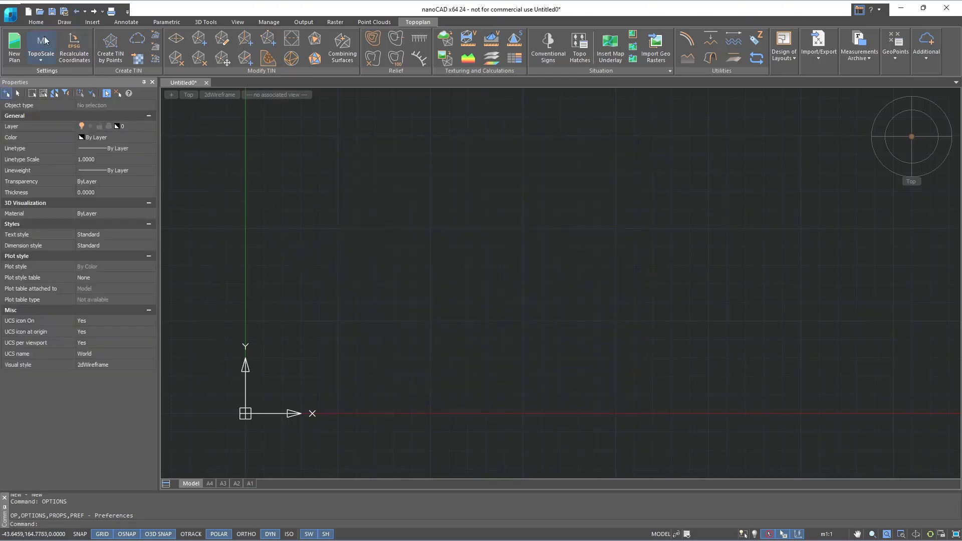
- Reopen the application options to check the template settings for new documents, and close them
left_click(11, 16)
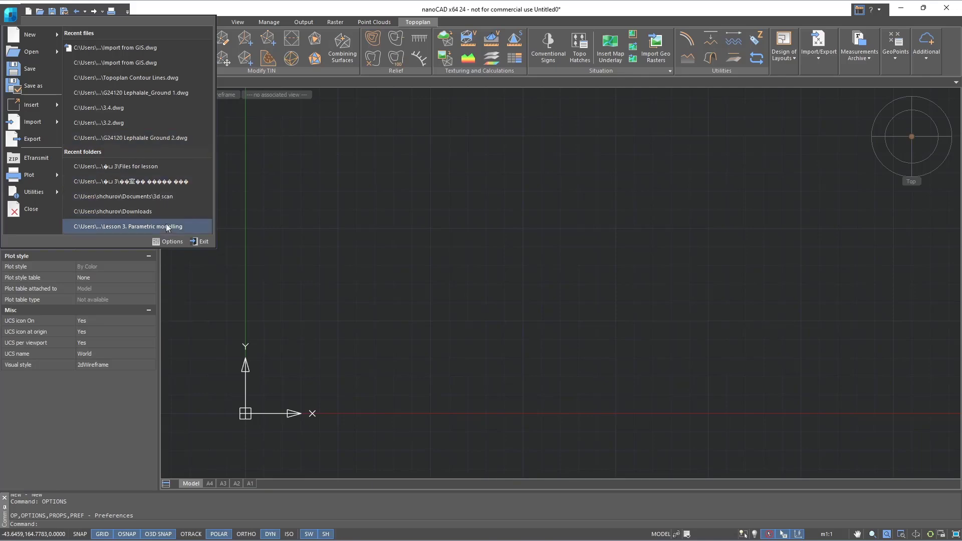
left_click(169, 242)
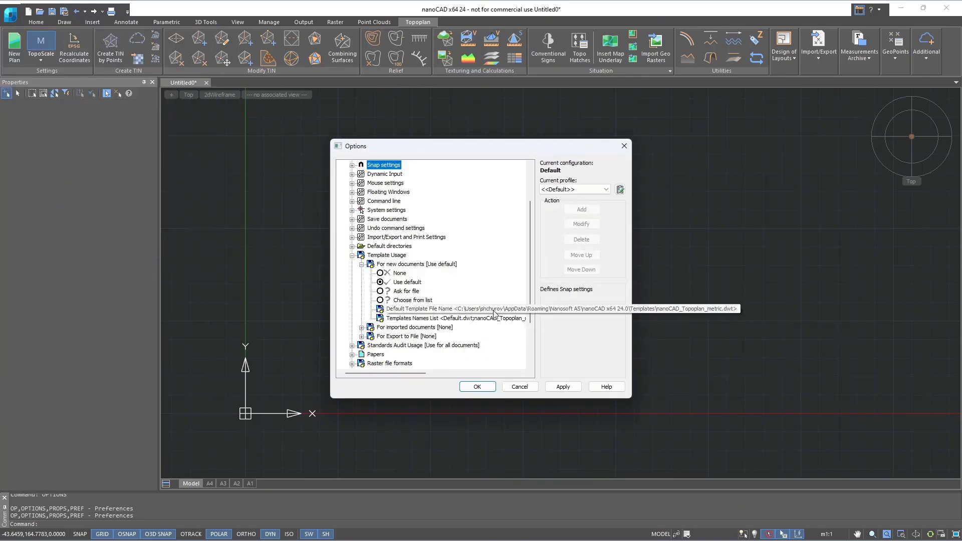
left_click(477, 386)
- Create a new drawing from the default template and show the available TopoScale values
key("ctrl+n")
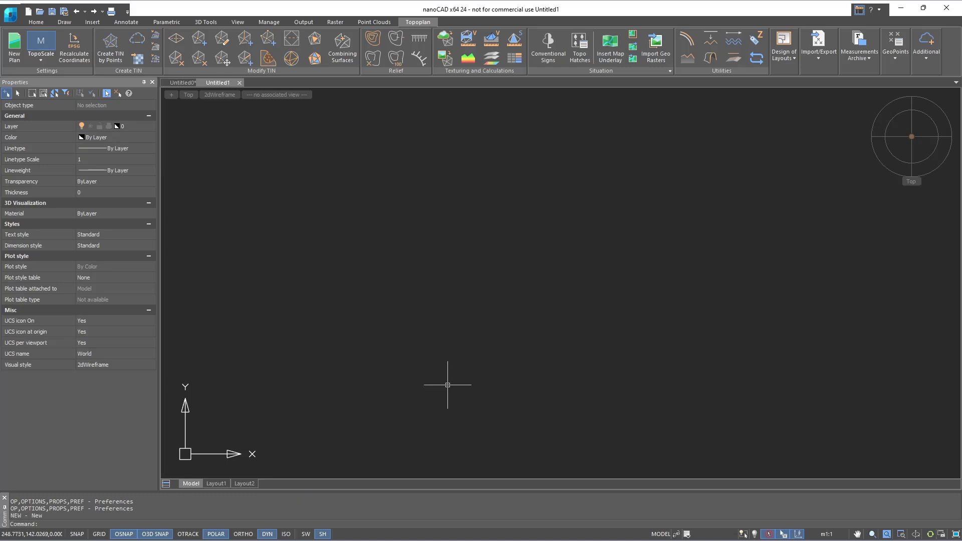
left_click(42, 59)
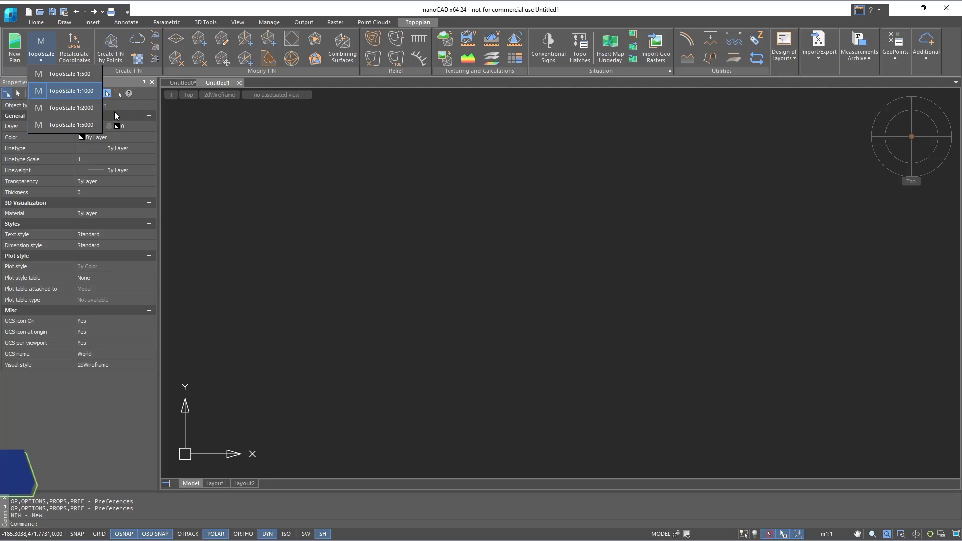
- Load the file Lesson 1 Point Cloud.las from the Topoplan lessons folder into the point cloud import
left_click(385, 23)
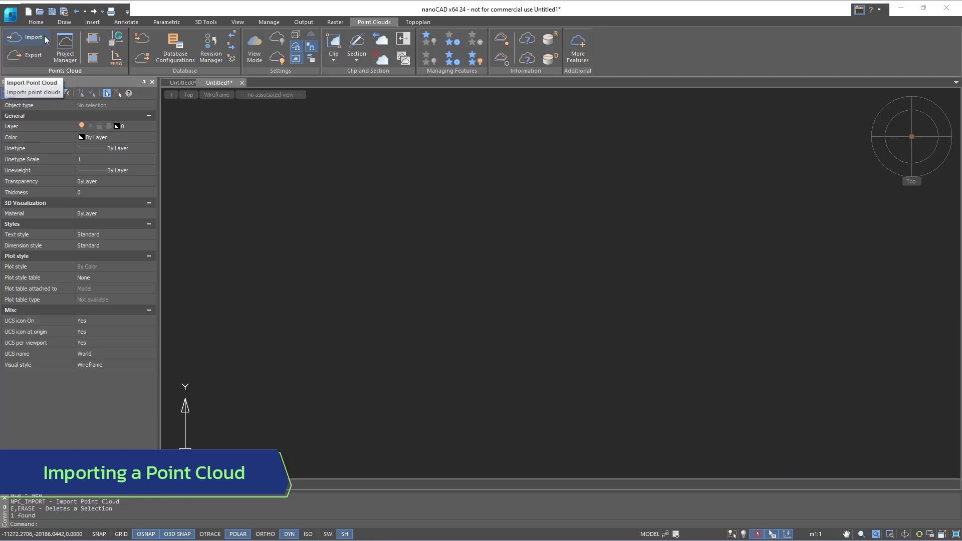
left_click(44, 35)
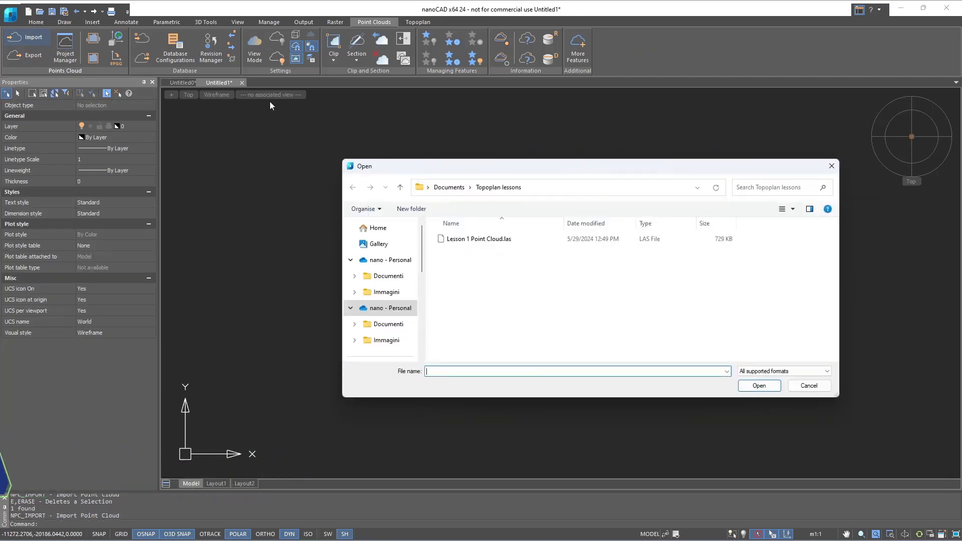
double_click(489, 239)
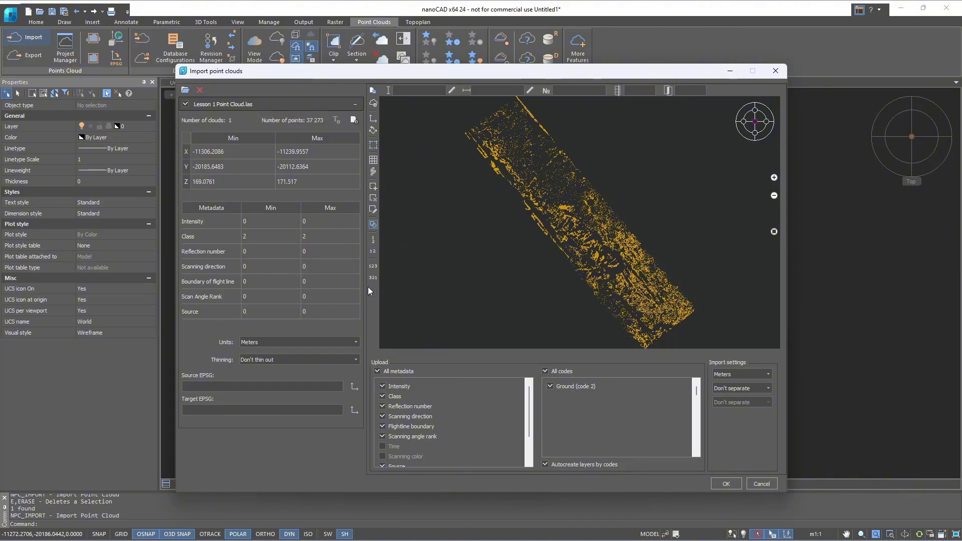
- Keep thinning at Don't thin out, set the import units to Millimeters and import the point cloud
left_click(357, 359)
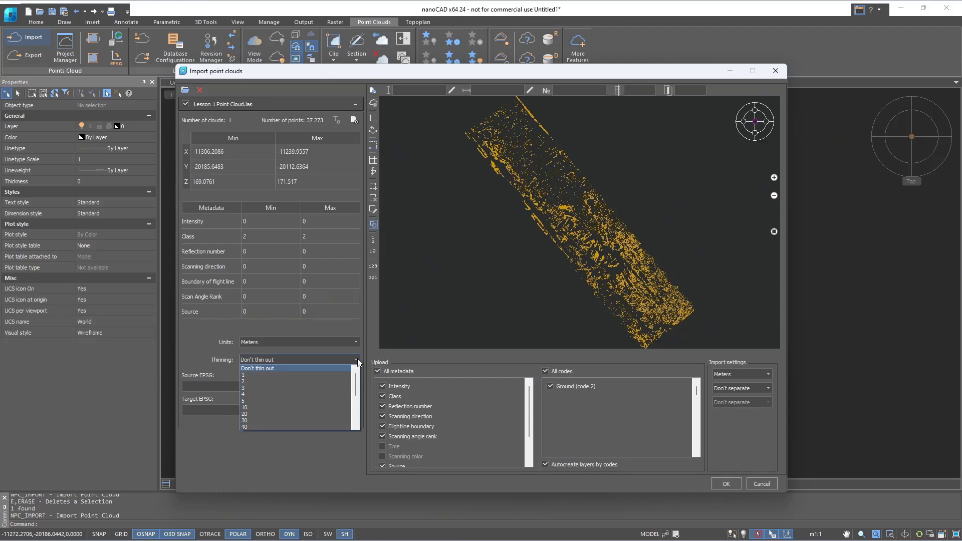
left_click(357, 359)
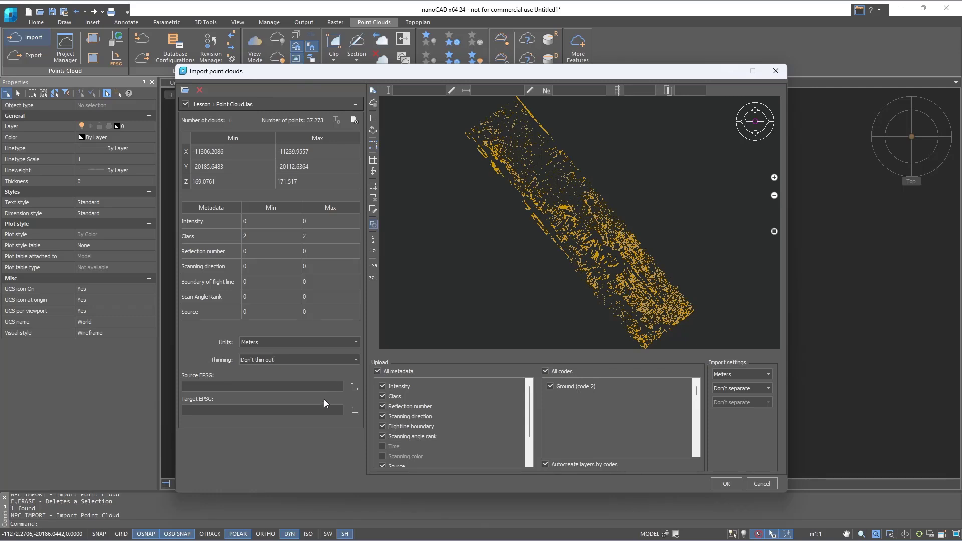
scroll(452, 396, "down", 1)
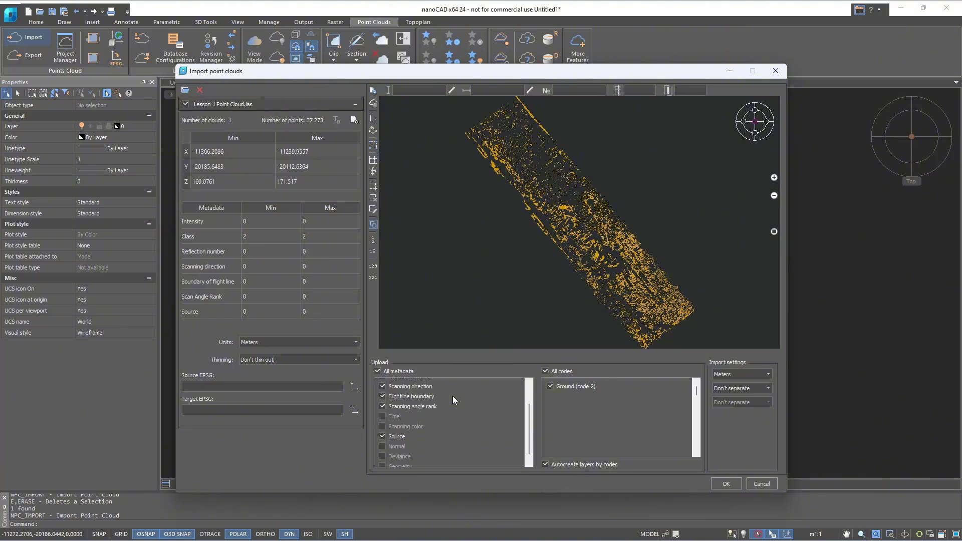
scroll(453, 399, "up", 1)
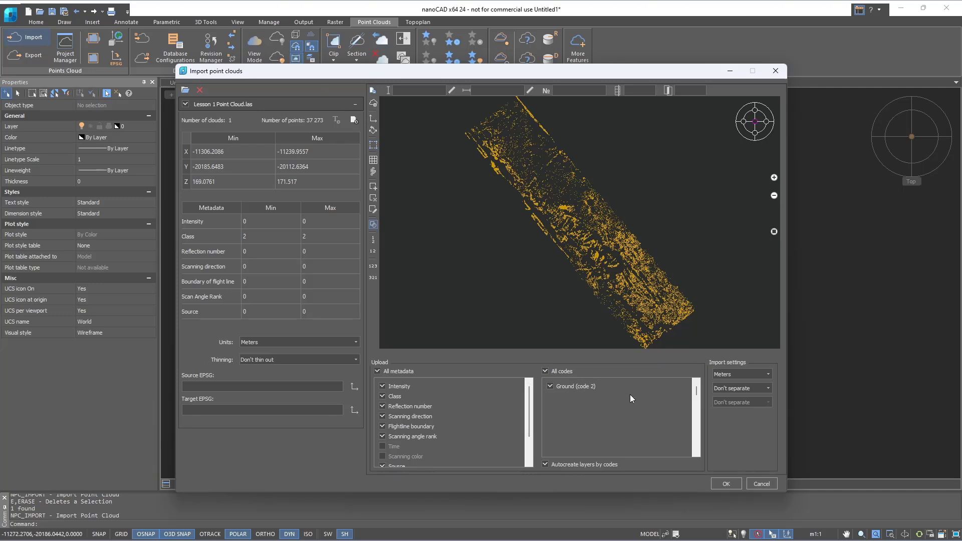
left_click(740, 375)
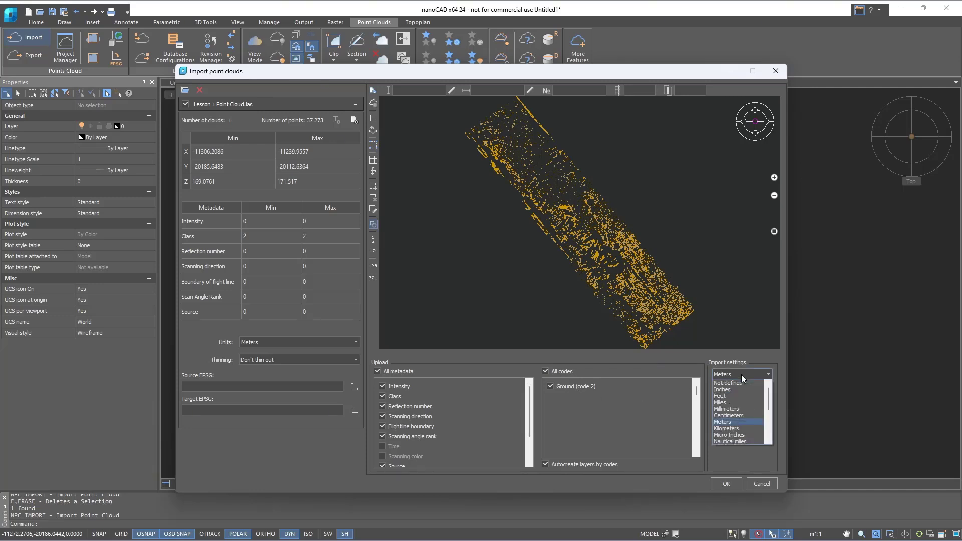
left_click(736, 409)
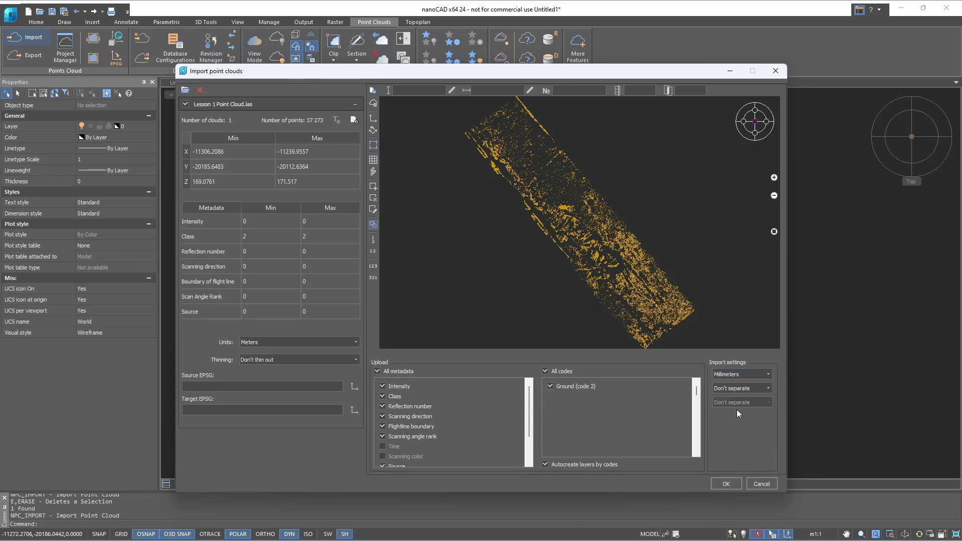
left_click(725, 483)
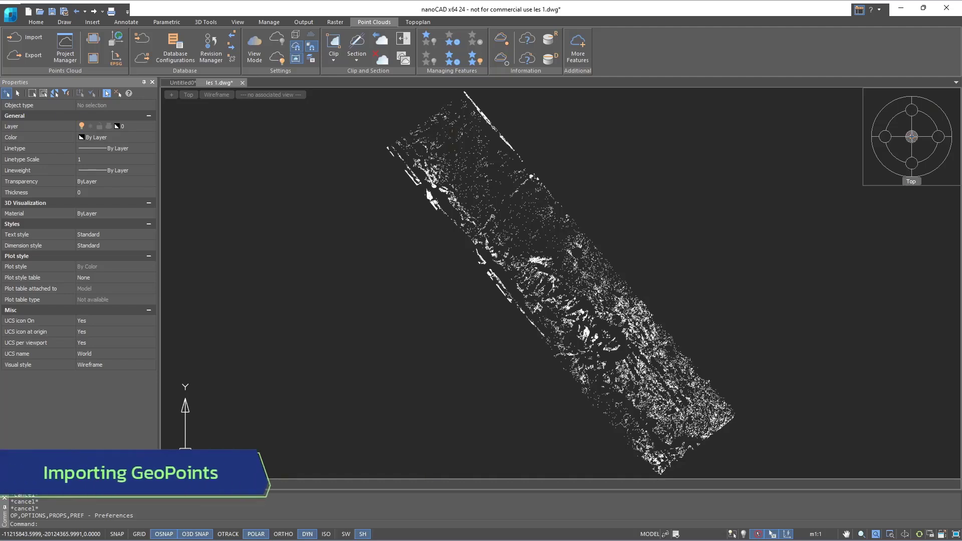
- Create another new drawing and load the text data file from the Topoplan lessons folder into the geopoints import
key("ctrl+n")
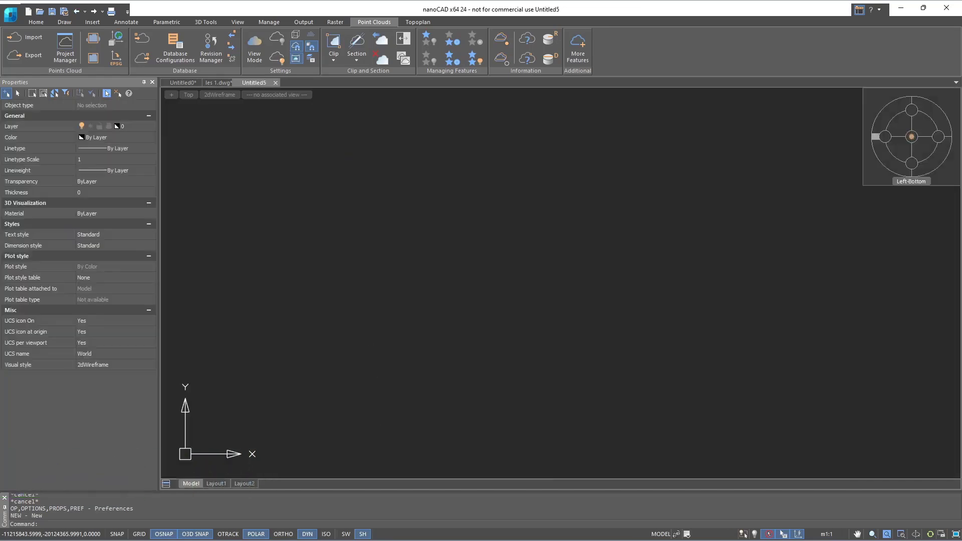
left_click(420, 23)
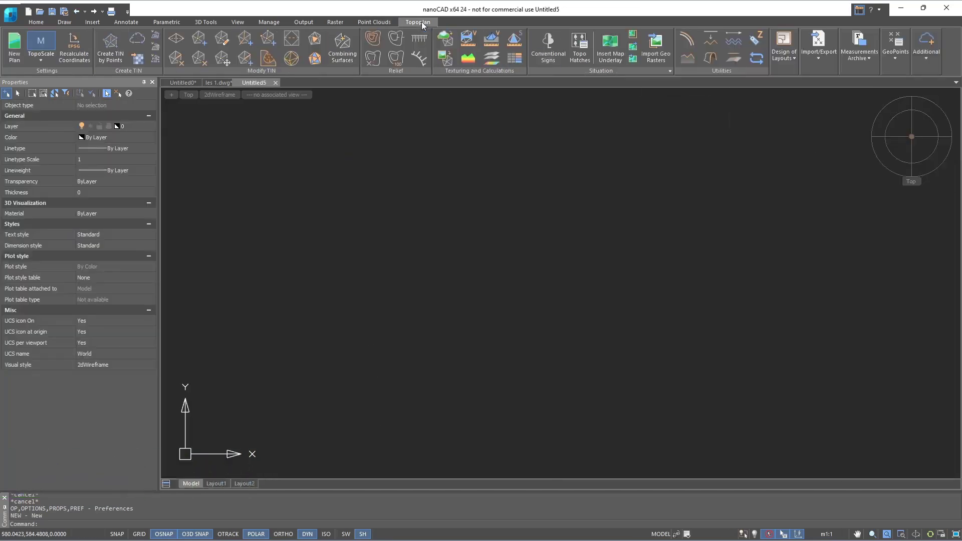
left_click(831, 59)
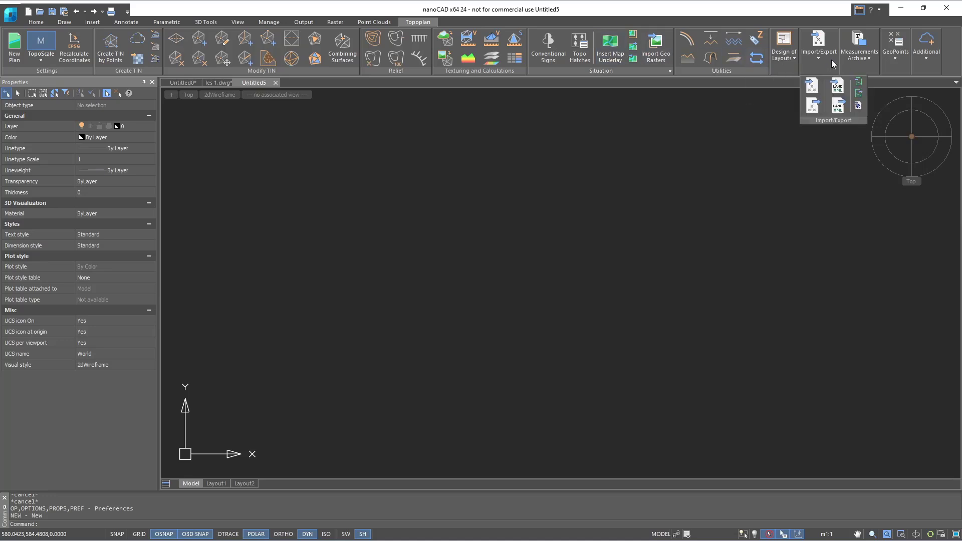
left_click(812, 89)
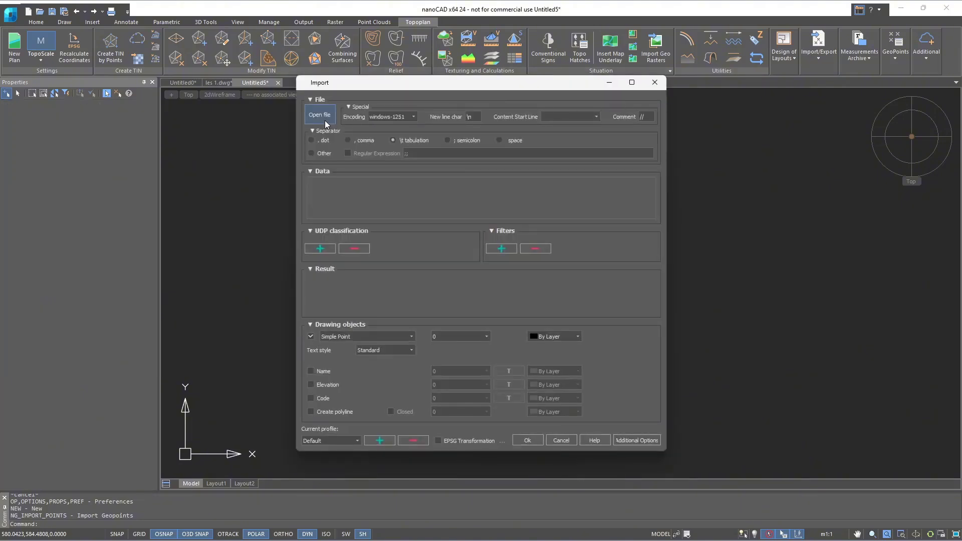
left_click(319, 115)
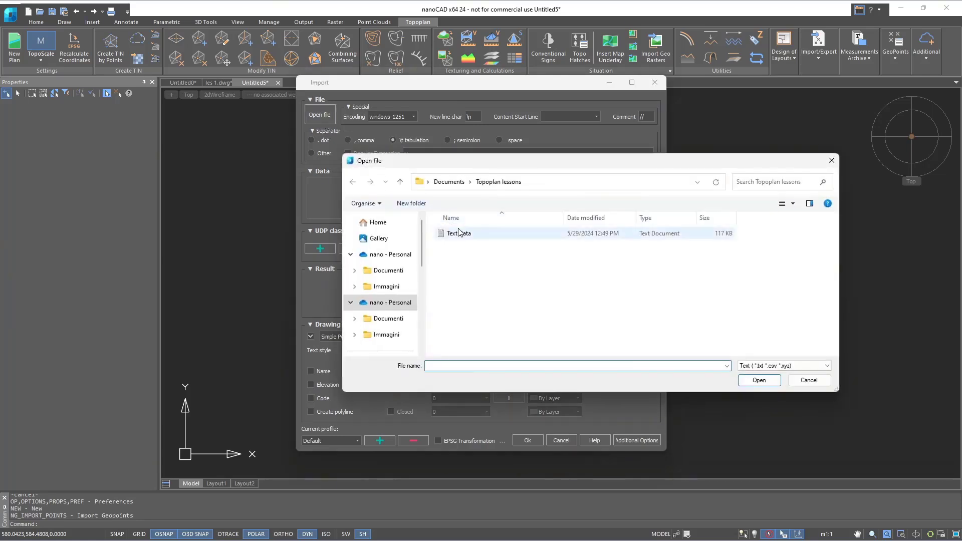
double_click(458, 228)
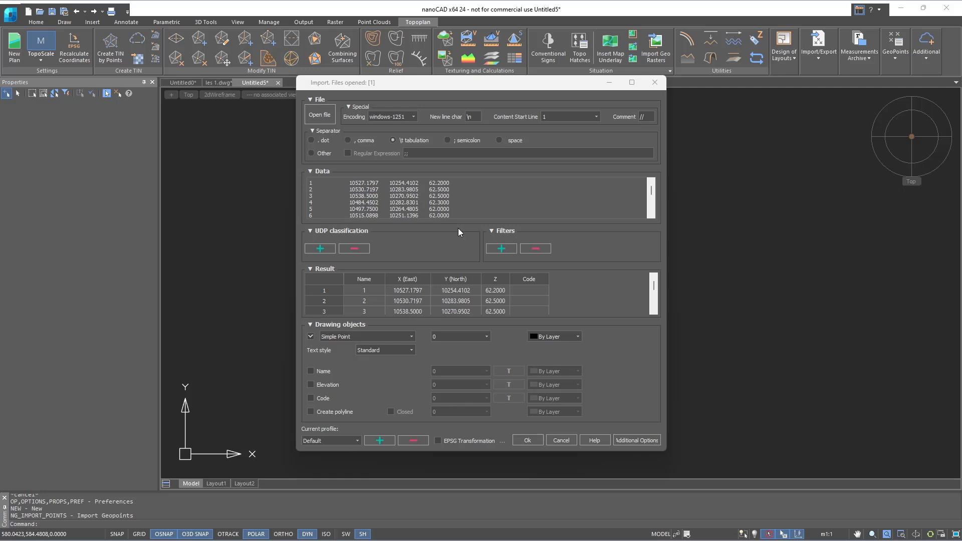
- Import the geopoints with the tabulation separator, content start line 1 and drawing units, as Simple Point objects on layer 0
left_click(392, 140)
mouse_move(413, 279)
left_mouse_down()
mouse_move(458, 279)
mouse_move(410, 278)
left_mouse_up()
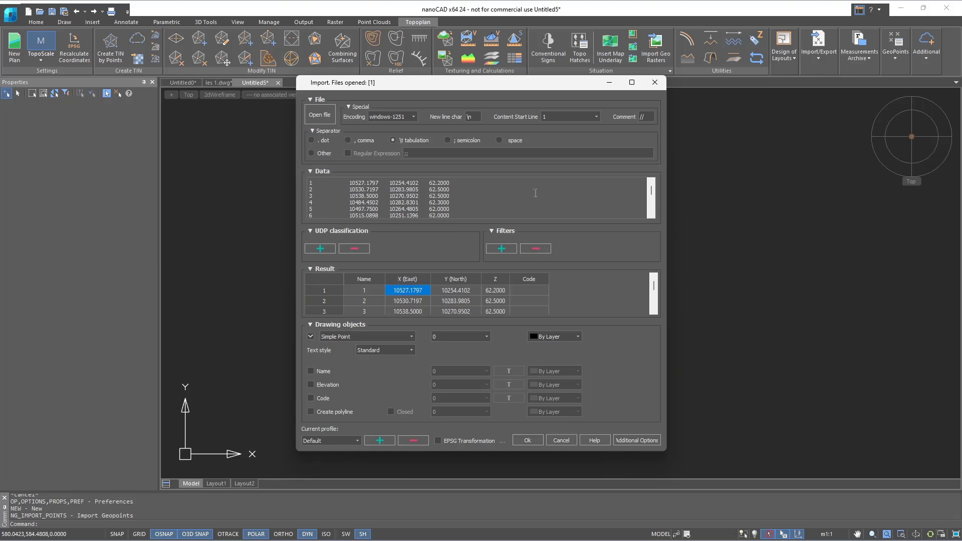
left_click(597, 118)
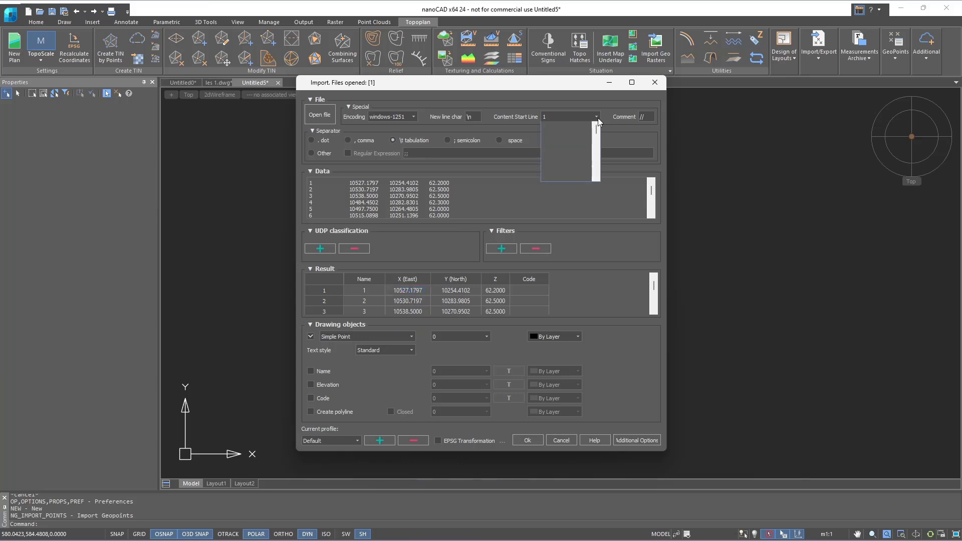
left_click(582, 128)
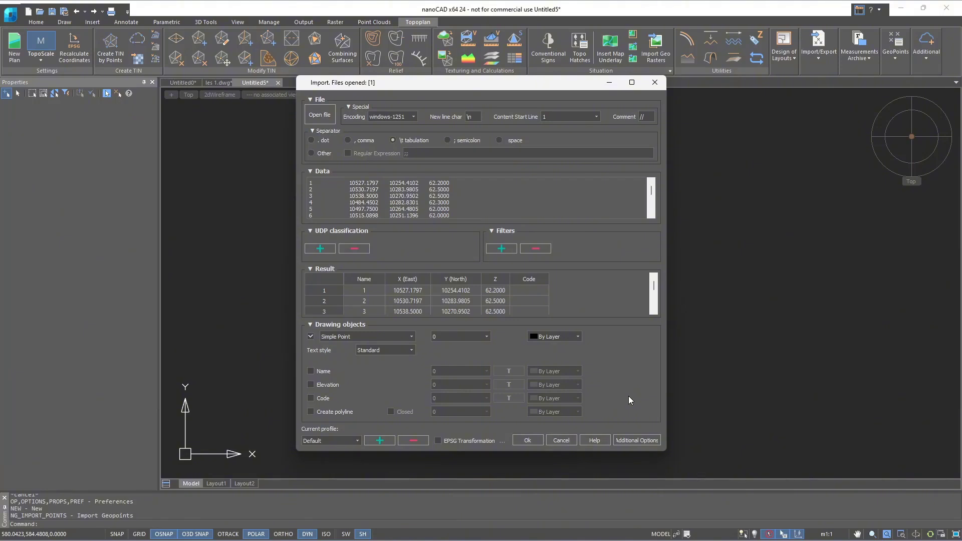
left_click(631, 442)
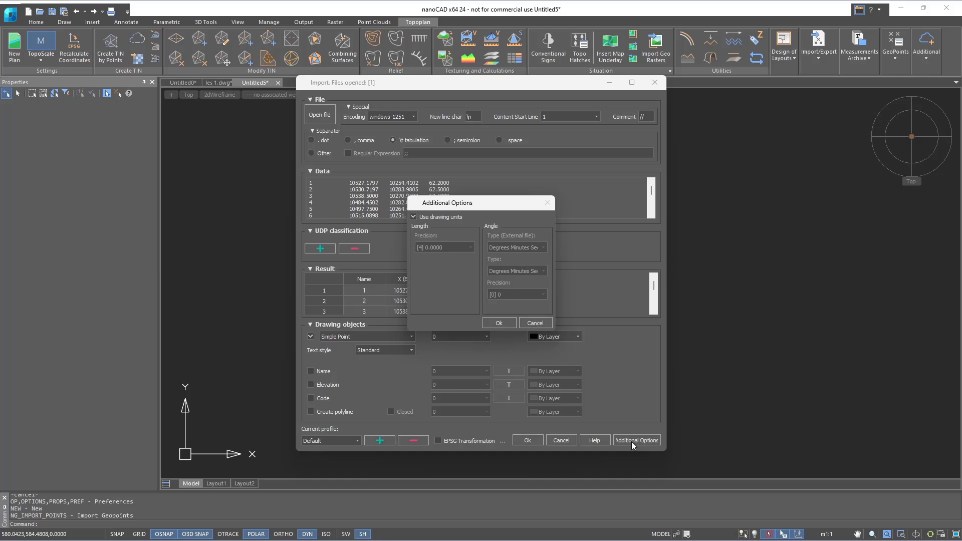
left_click(499, 323)
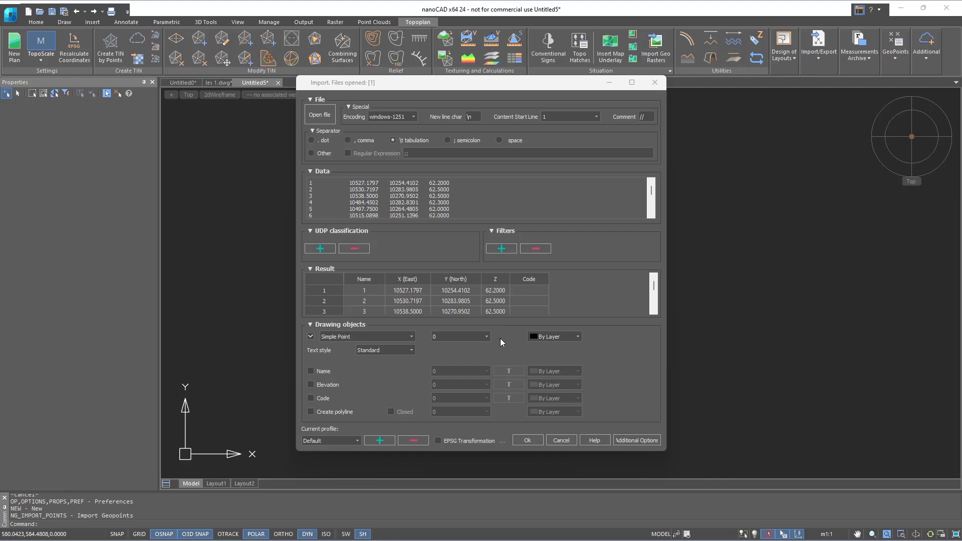
left_click(527, 441)
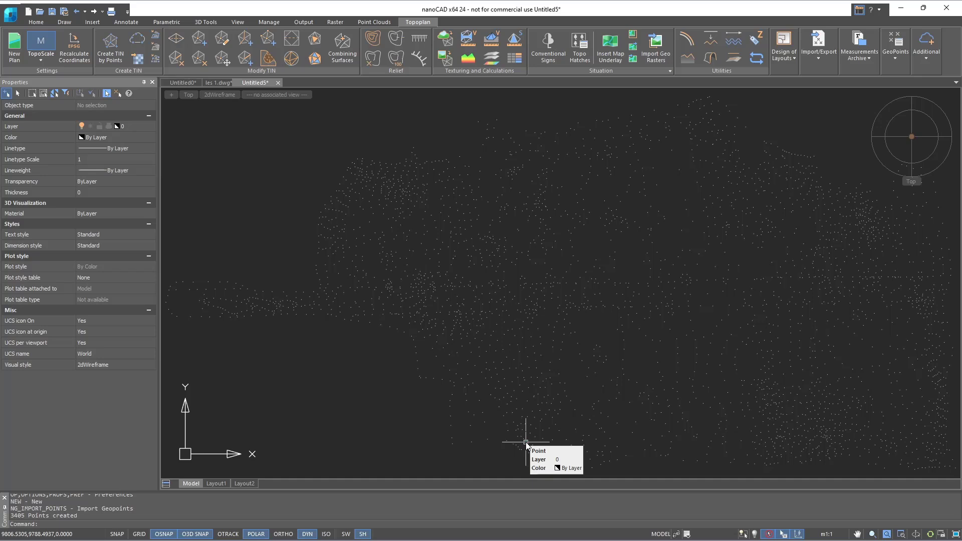
- Create a new layer named Geopoints
left_click(31, 23)
left_click(203, 50)
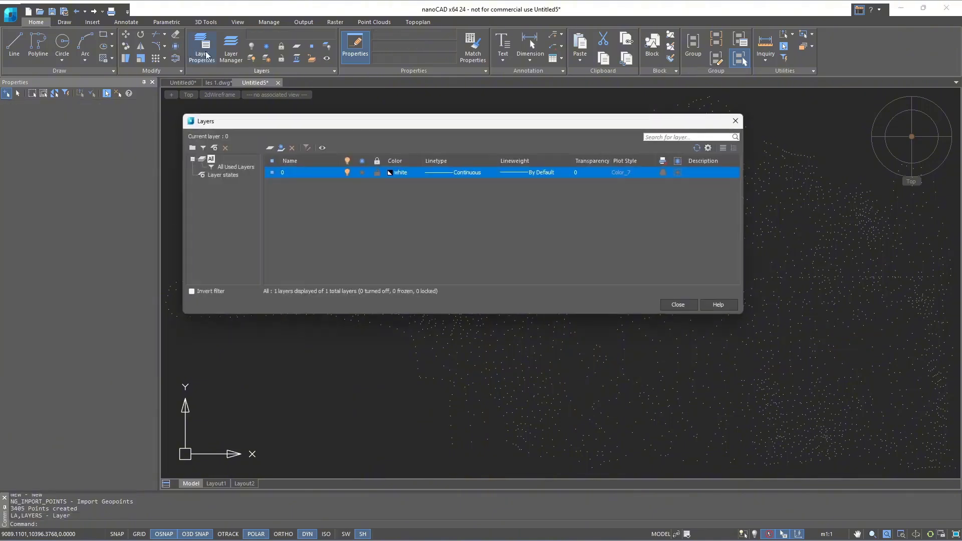
left_click(269, 148)
type("Ge")
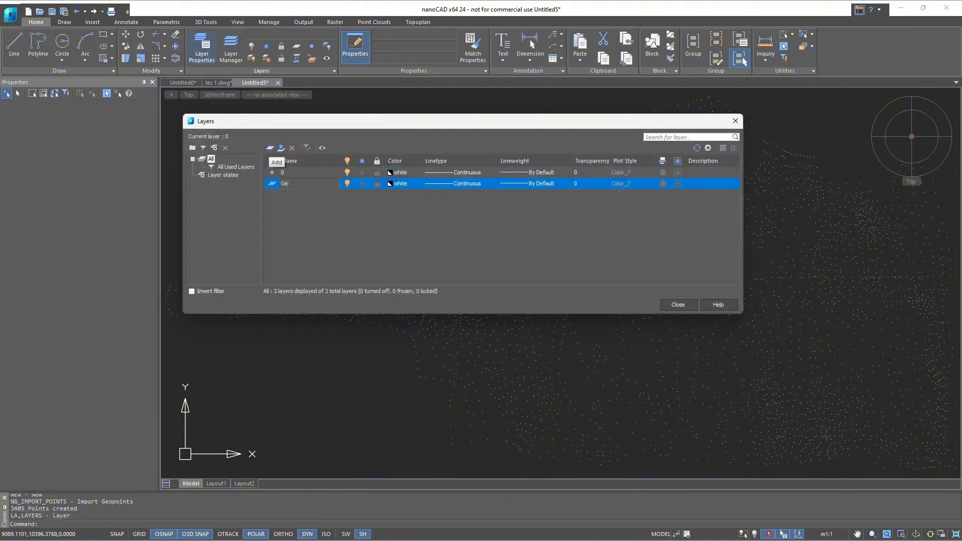
type("opoints")
left_click(367, 253)
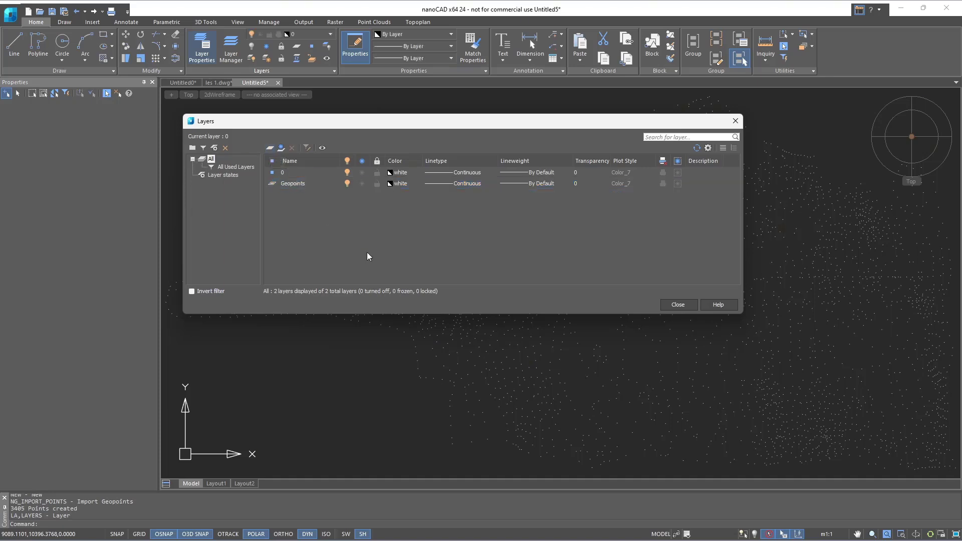
left_click(672, 304)
- Select all imported points and assign them to the Geopoints layer
key("ctrl+a")
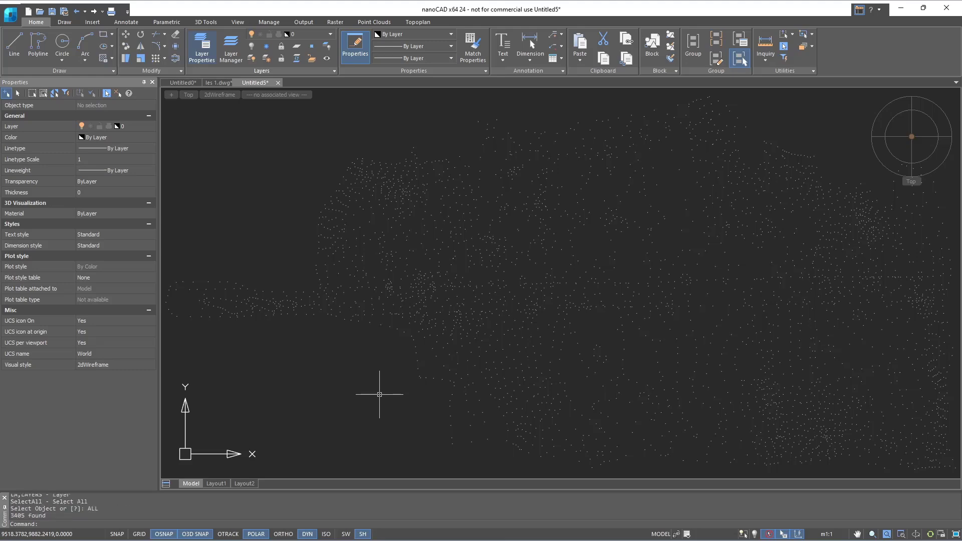
left_click(145, 129)
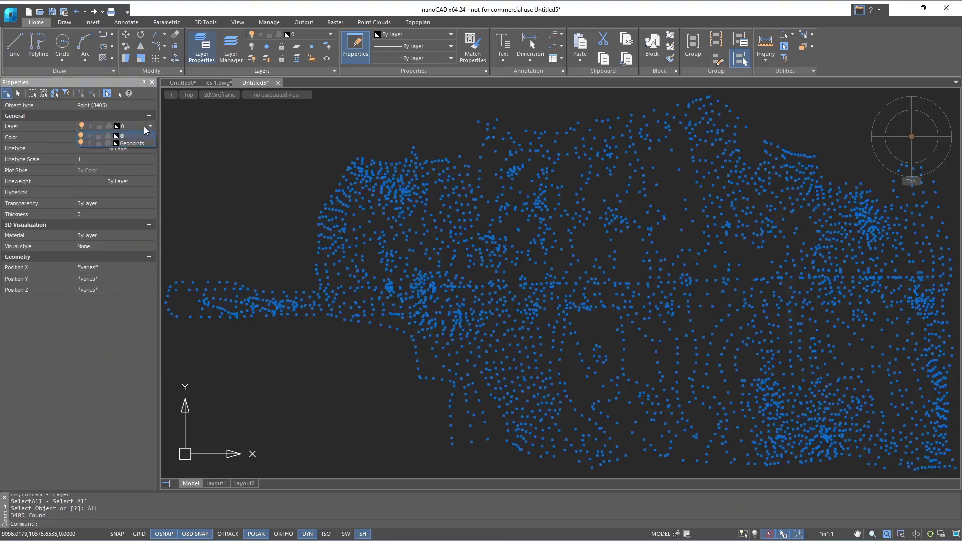
left_click(141, 143)
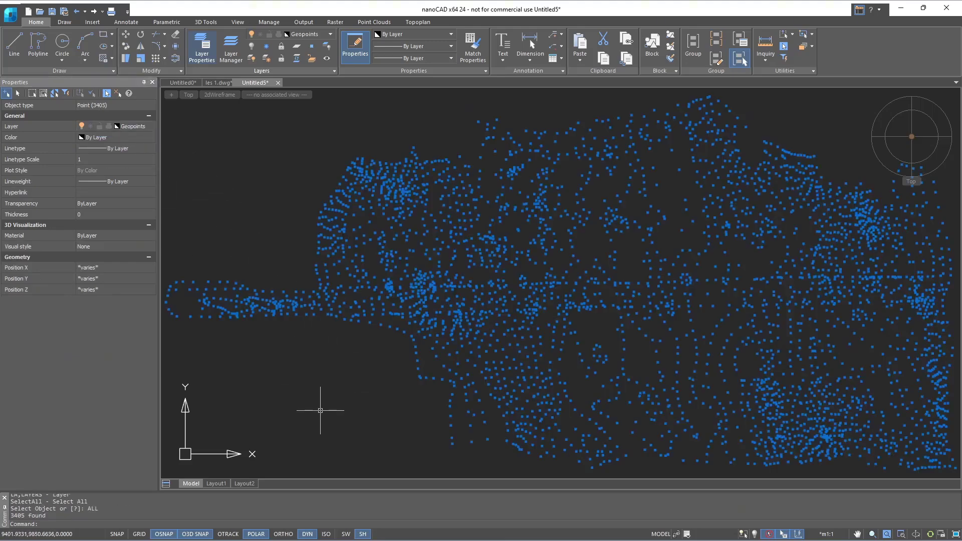
key("Escape")
left_click(911, 137)
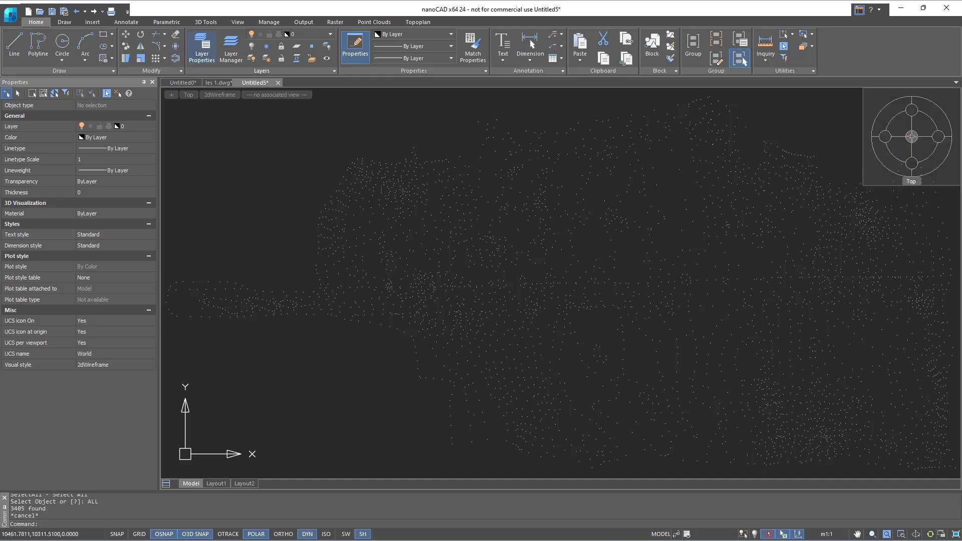
- Save the drawing as les 1 1 in the Topoplan lessons folder
key("ctrl+shift+s")
type("les 1")
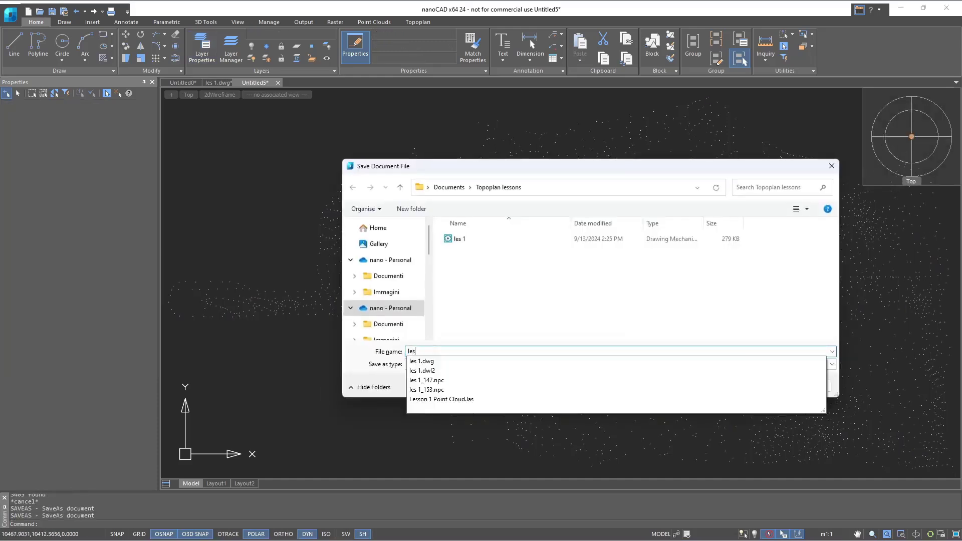
type(" 1")
key("Return")
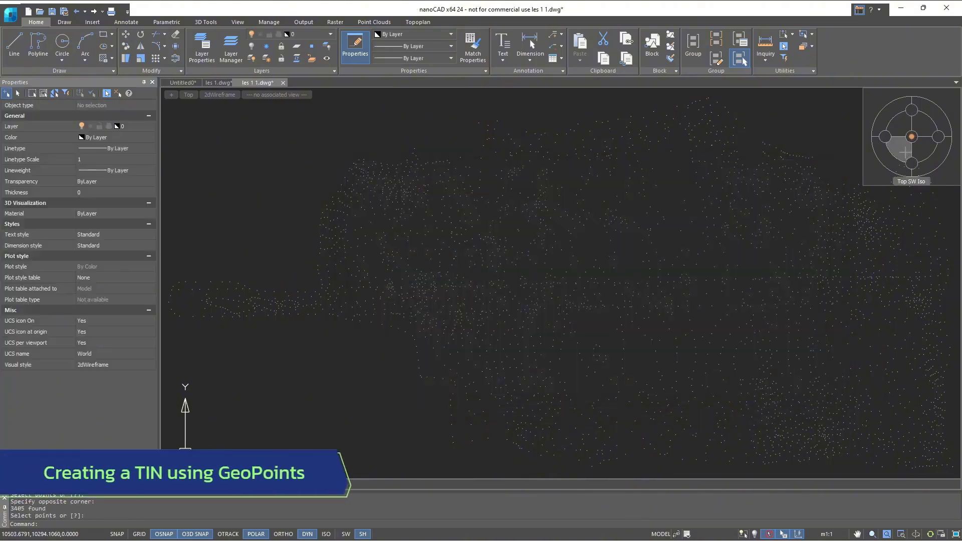
- Run Create TIN by Points and window-select all geopoints as its source
left_click(419, 23)
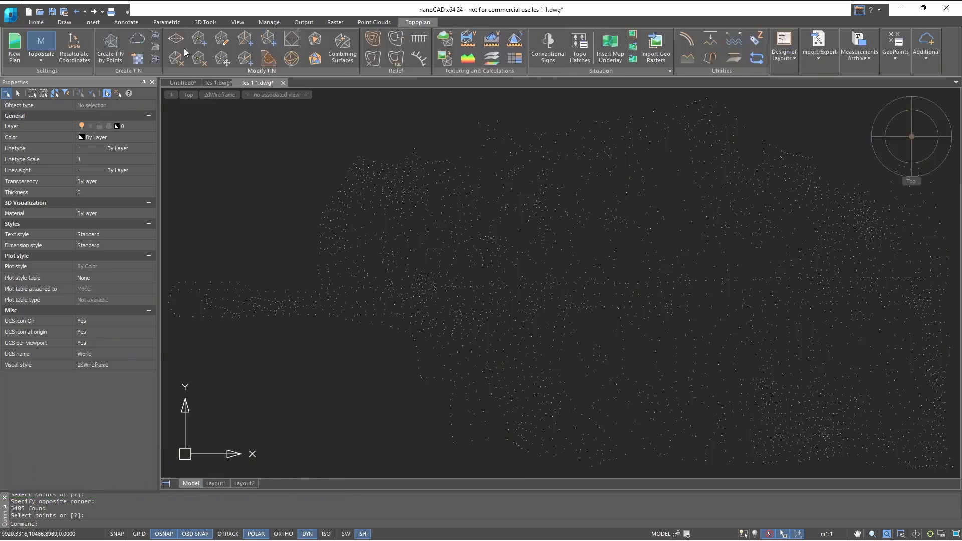
left_click(120, 56)
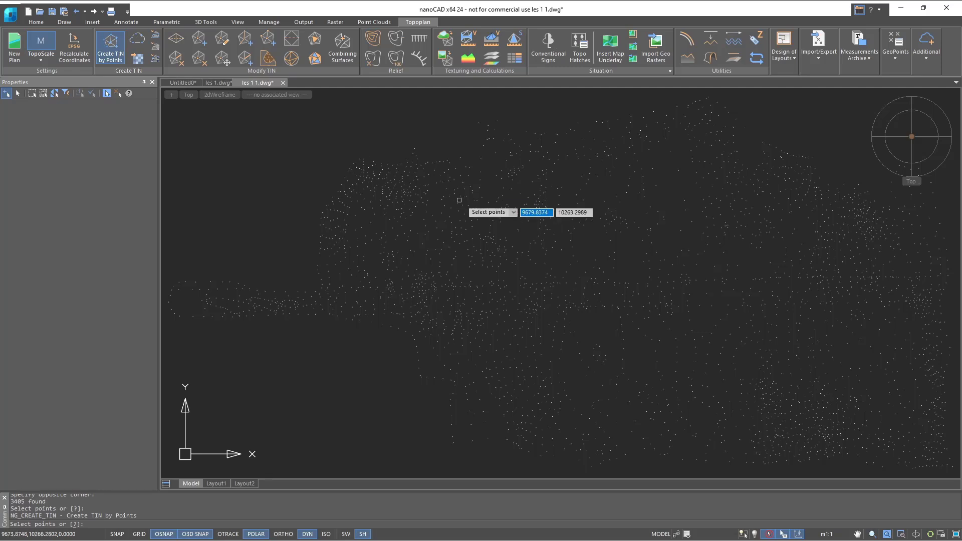
scroll(465, 203, "down", 2)
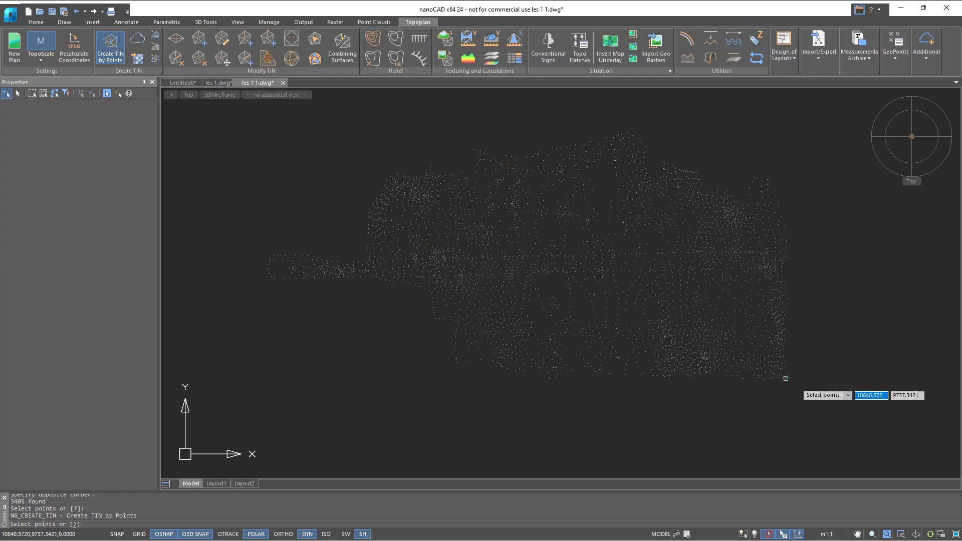
left_click(841, 415)
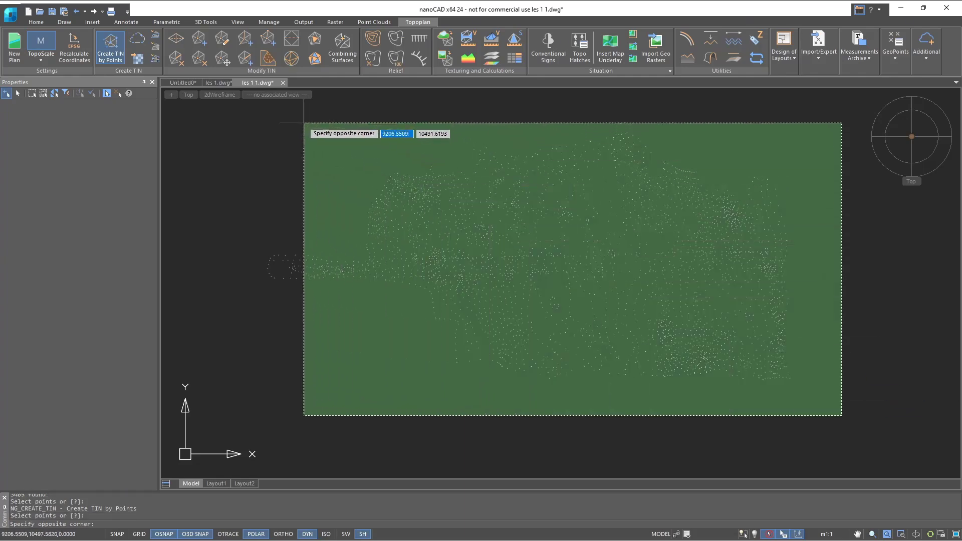
left_click(255, 122)
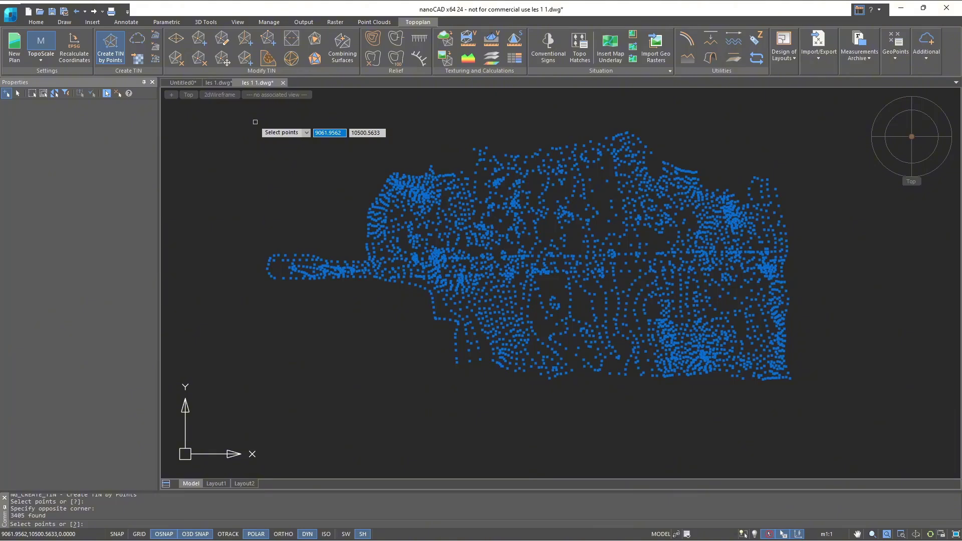
key("Return")
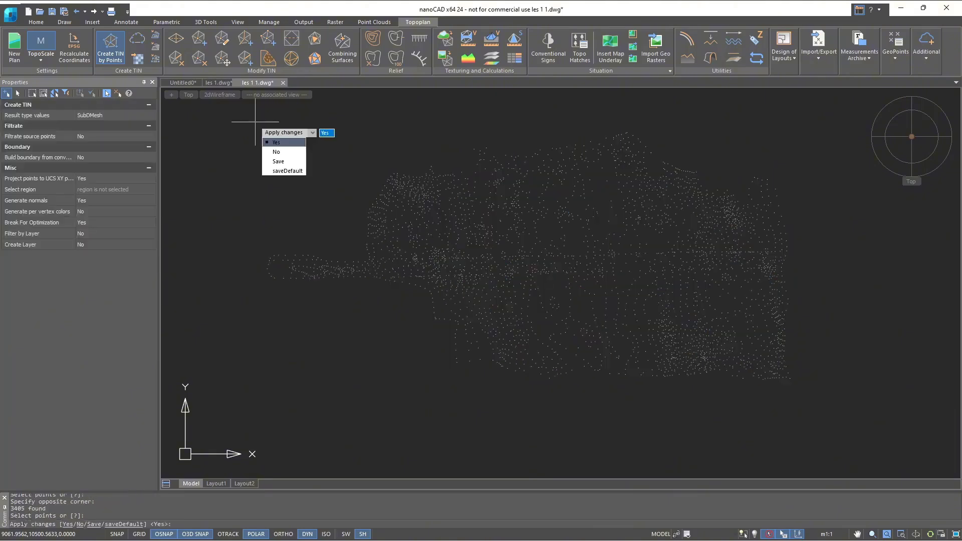
- Keep result type SubDMesh and source point filtration at No, and set the TIN's boundary building option to Yes
left_click(150, 116)
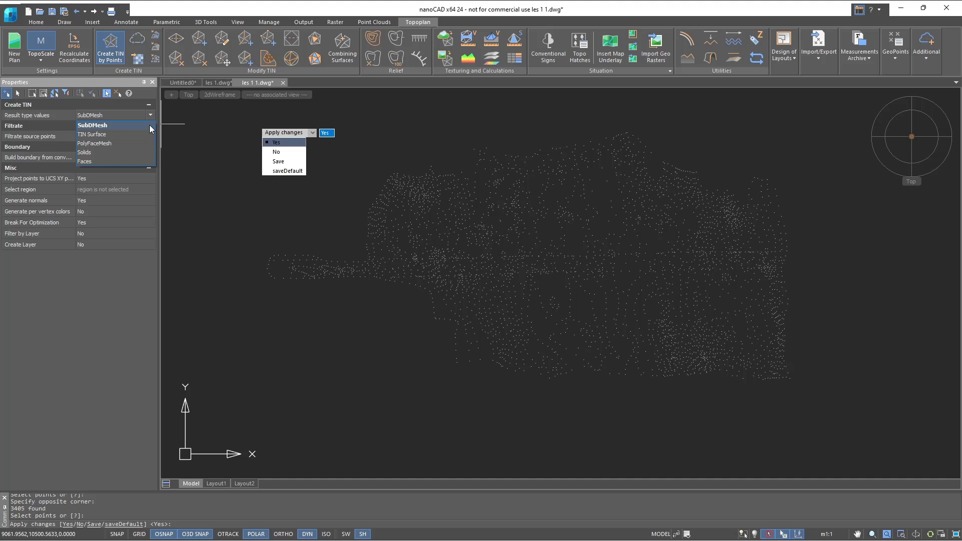
left_click(150, 129)
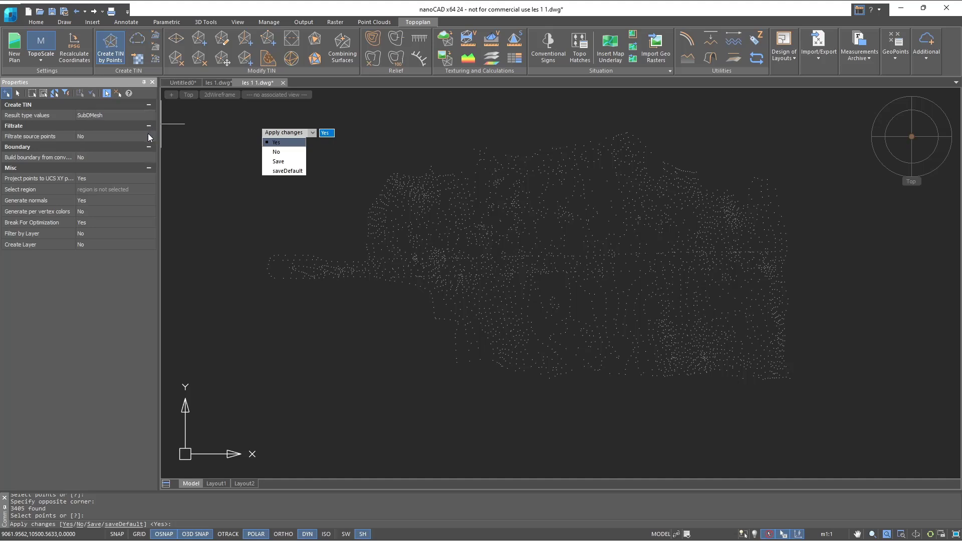
left_click(149, 136)
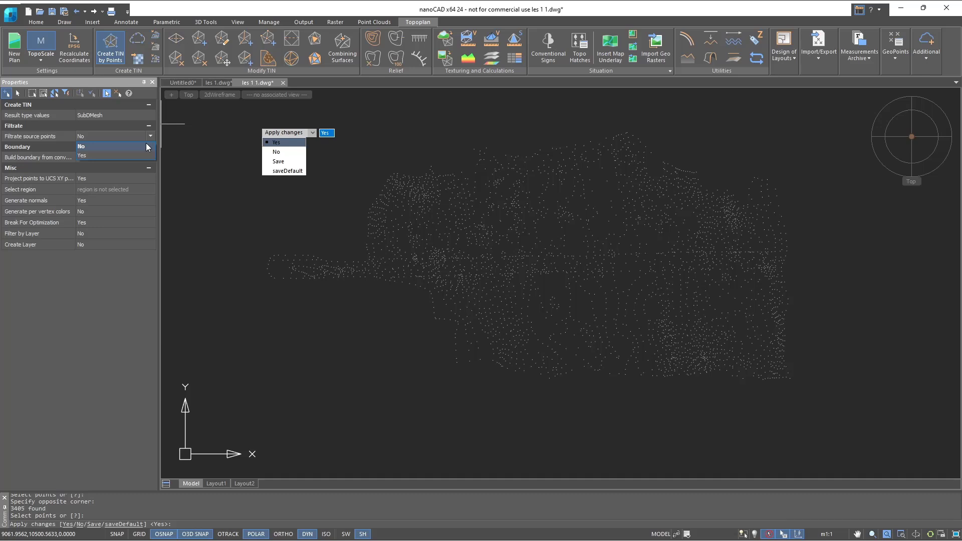
left_click(147, 146)
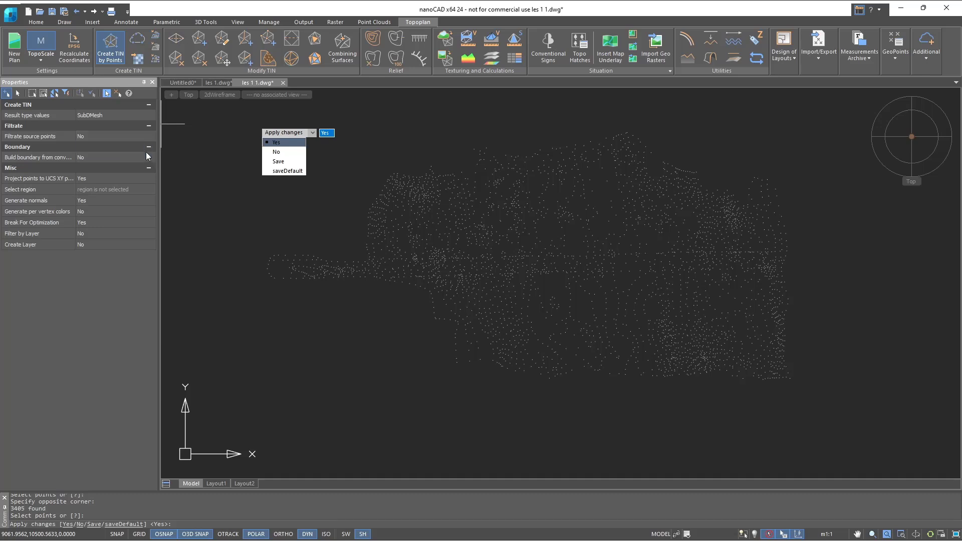
left_click(145, 159)
left_click(145, 175)
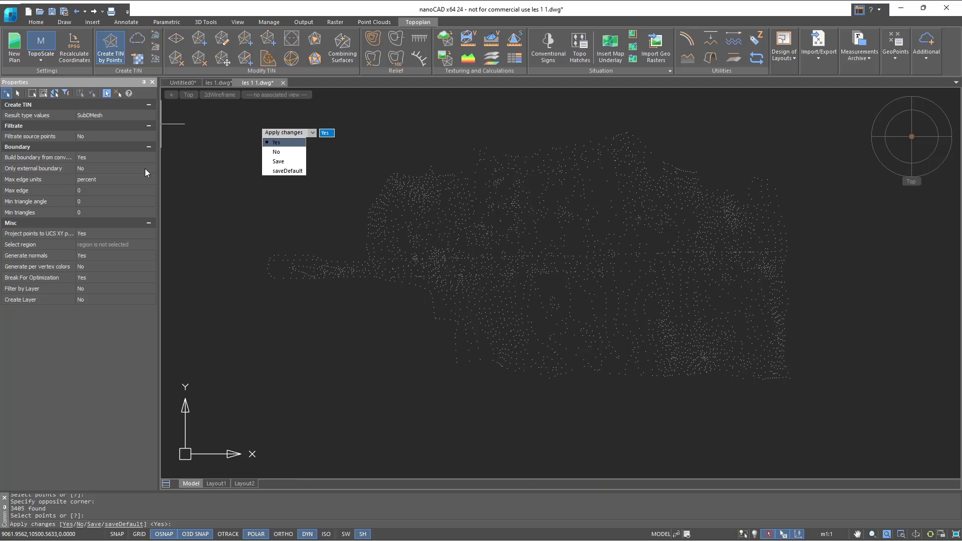
- Set Only external boundary to Yes, Max edge to 65 in length units, Break For Optimization to No and Create Layer to Yes
left_click(146, 169)
left_click(139, 188)
left_click(140, 179)
left_click(133, 197)
left_click(124, 277)
left_click(123, 287)
left_click(121, 301)
left_click(117, 317)
- Read through the help topic on Create TIN by Points, including its options and command prompts
key("F1")
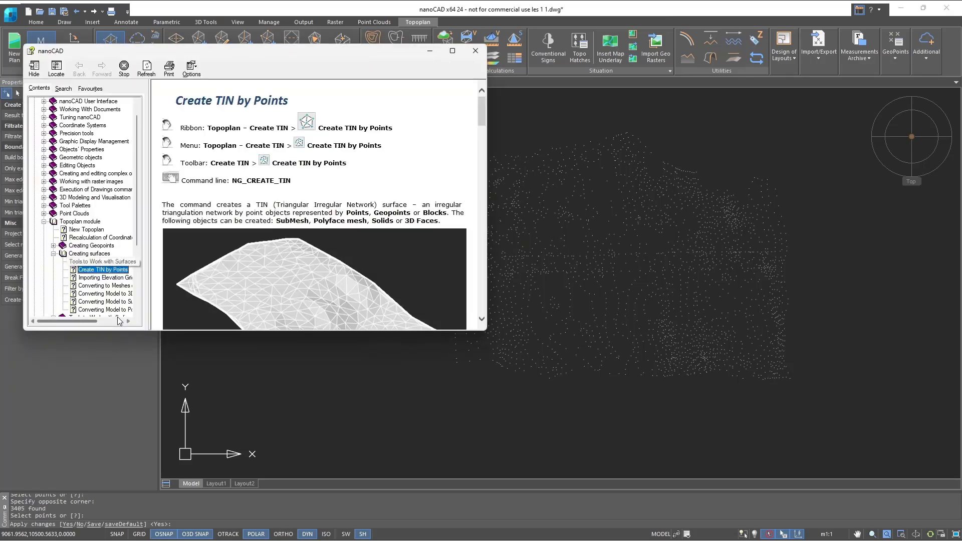
scroll(350, 233, "down", 10)
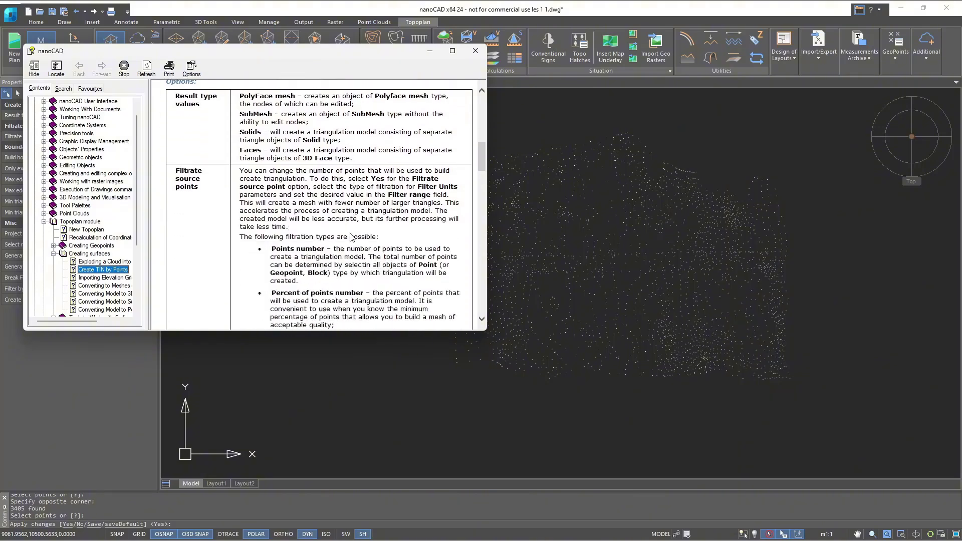
scroll(350, 233, "down", 12)
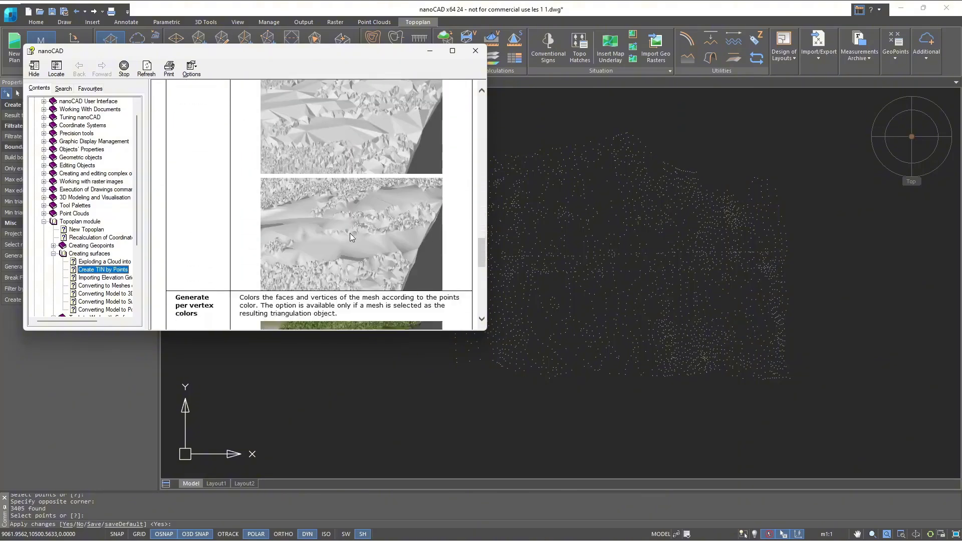
scroll(350, 233, "down", 10)
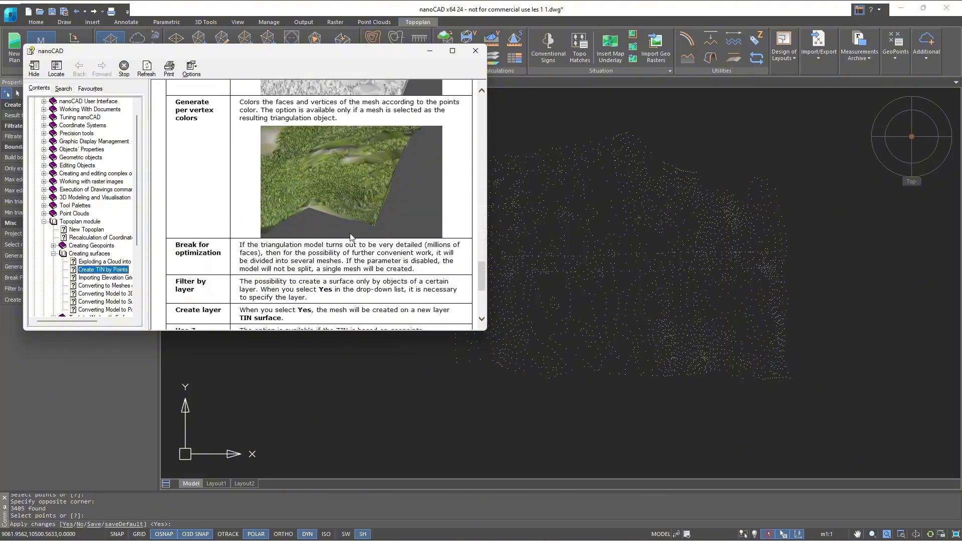
left_click(476, 51)
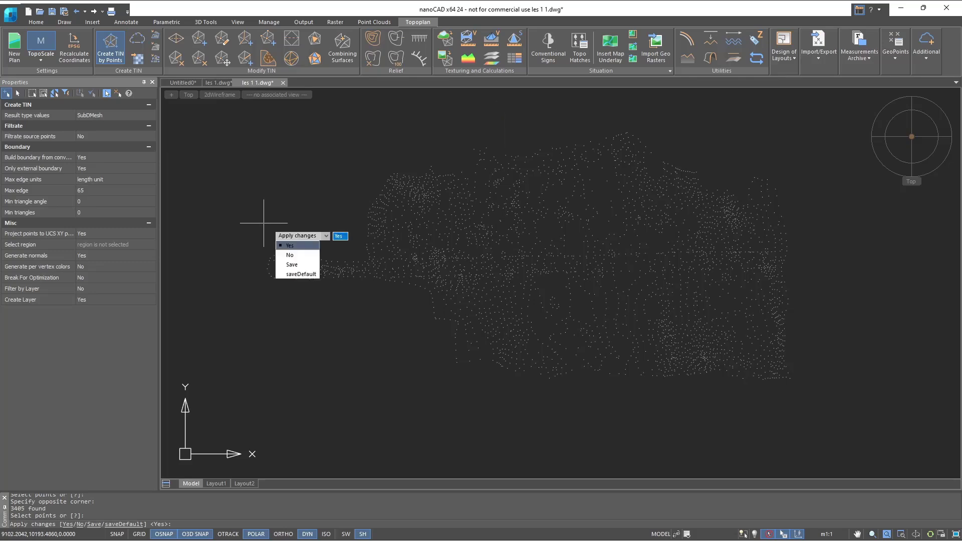
- Apply the TIN settings to build the surface, and select its mesh to inspect the properties
left_click(300, 246)
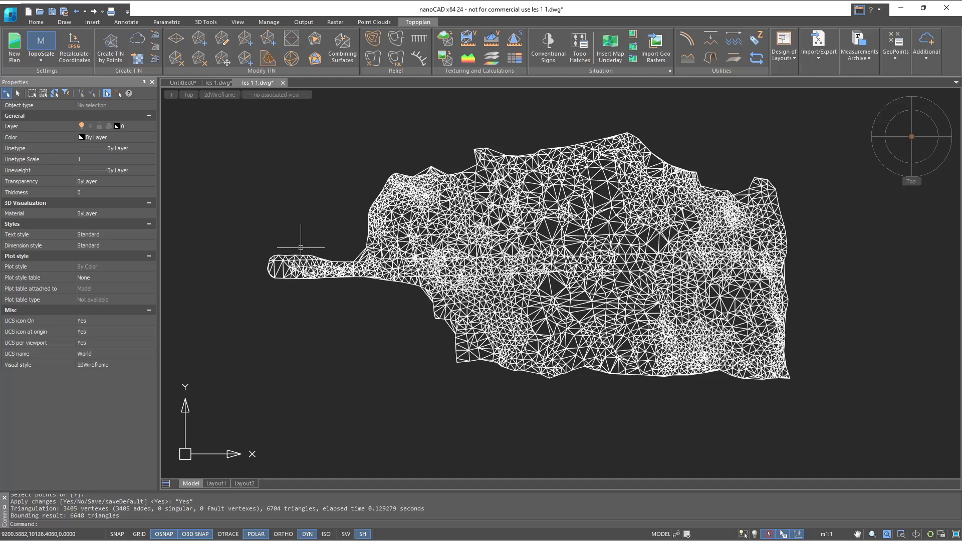
left_click(312, 256)
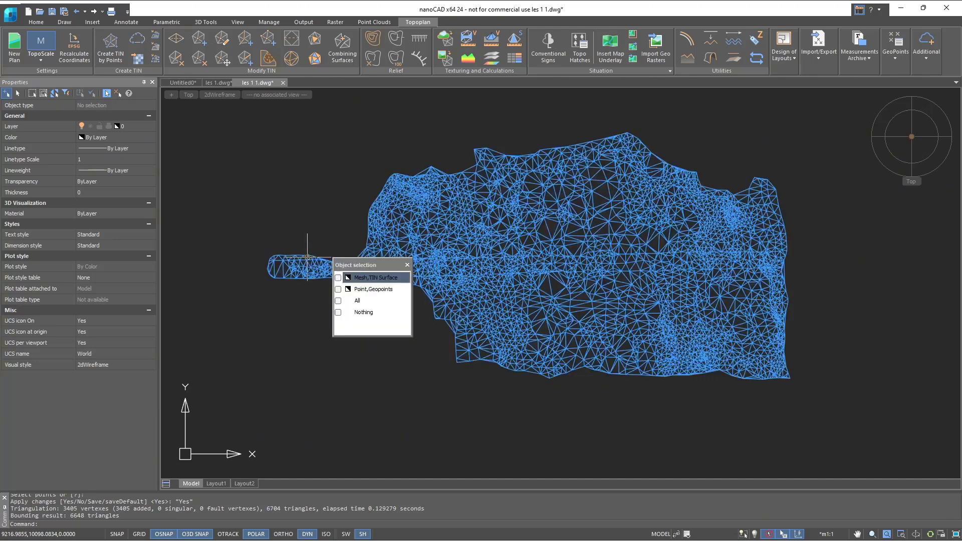
left_click(373, 278)
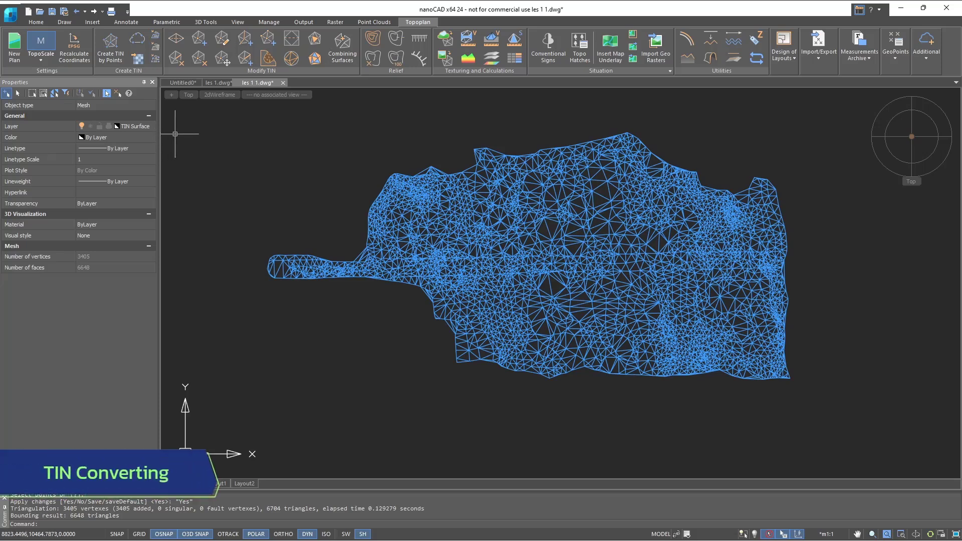
key("Escape")
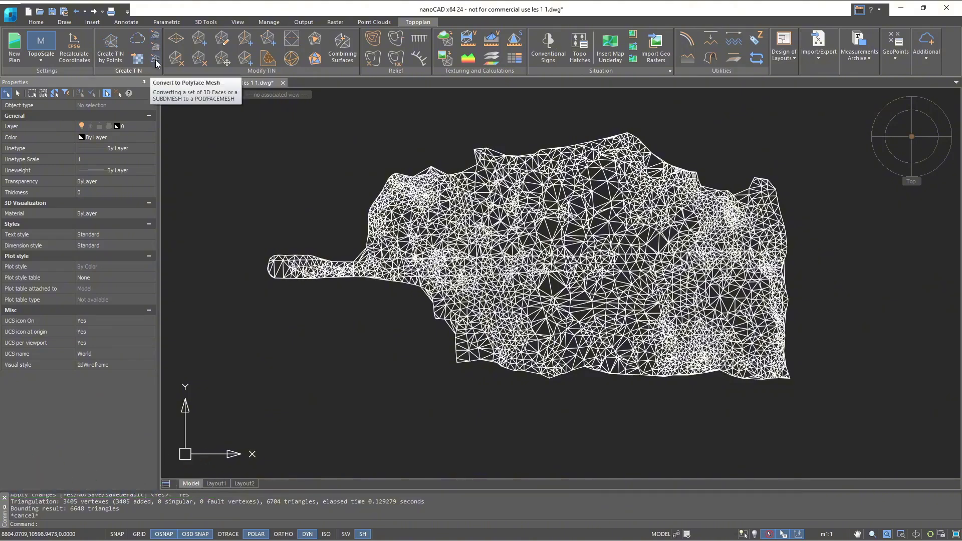
- Convert the TIN surface mesh to 3D faces, choosing the mesh rather than the overlapping point
left_click(156, 34)
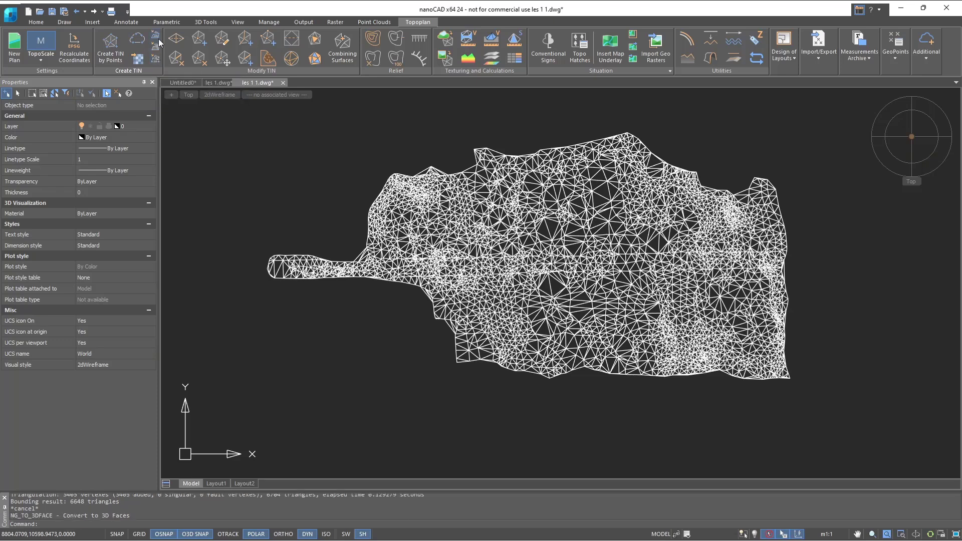
left_click(299, 250)
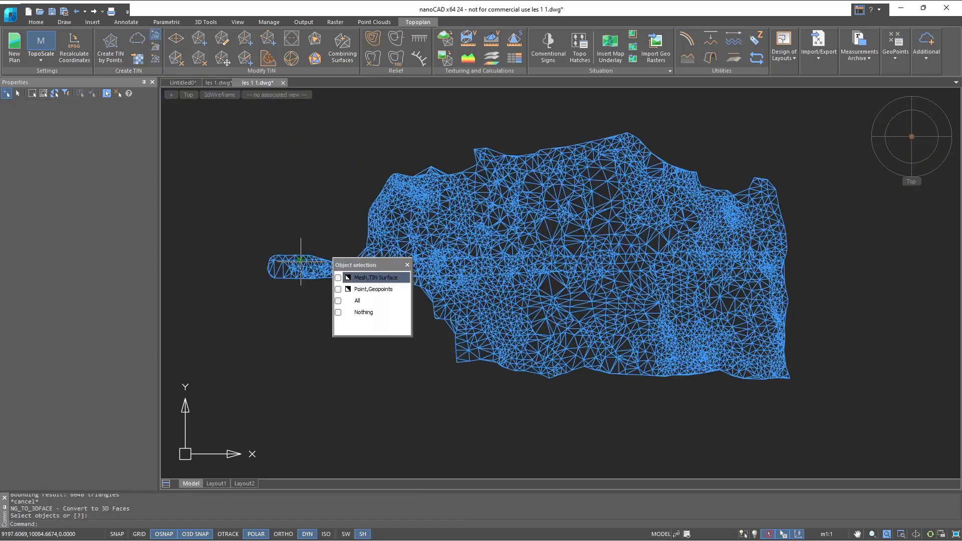
left_click(371, 277)
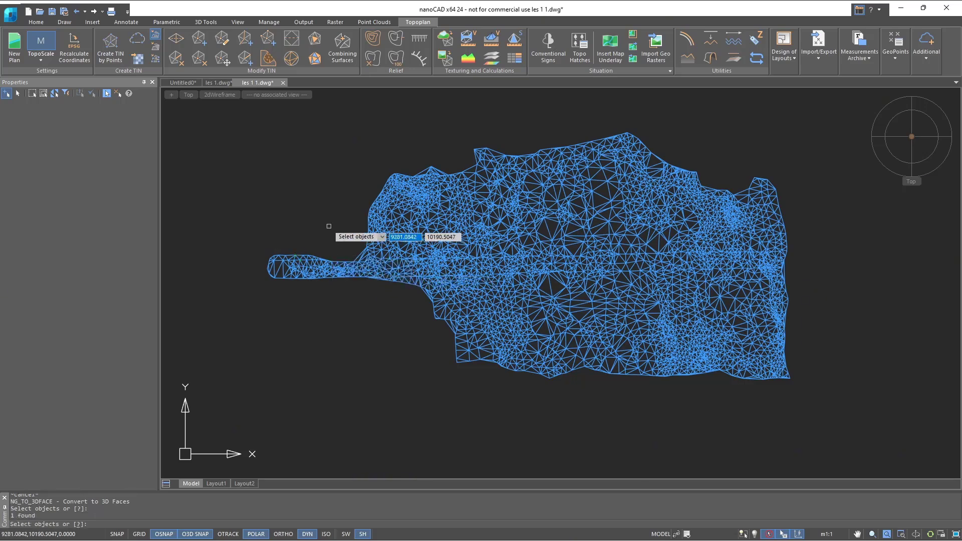
key("Return")
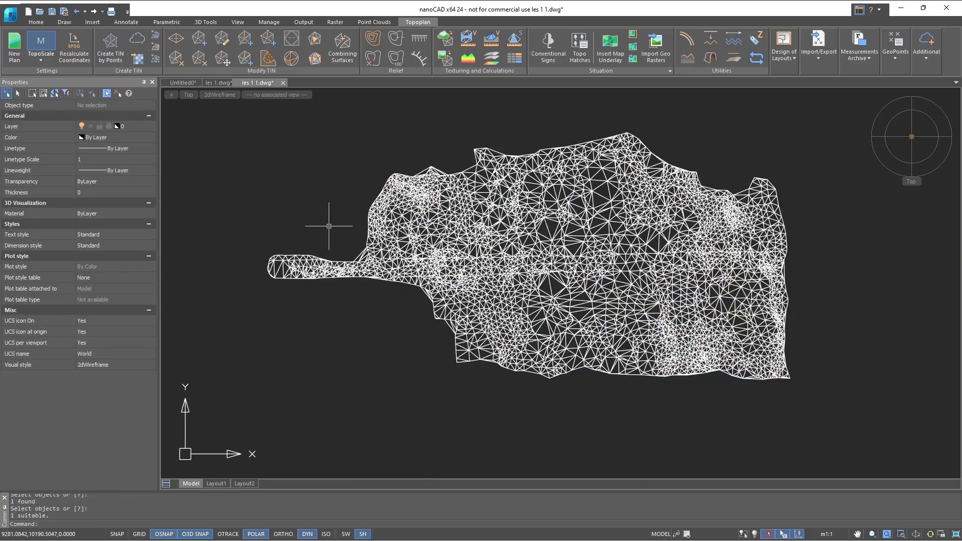
- Select a few individual triangles on the surface's narrow western strip to inspect their object type, and clear the selection
left_click(326, 262)
scroll(327, 261, "up", 3)
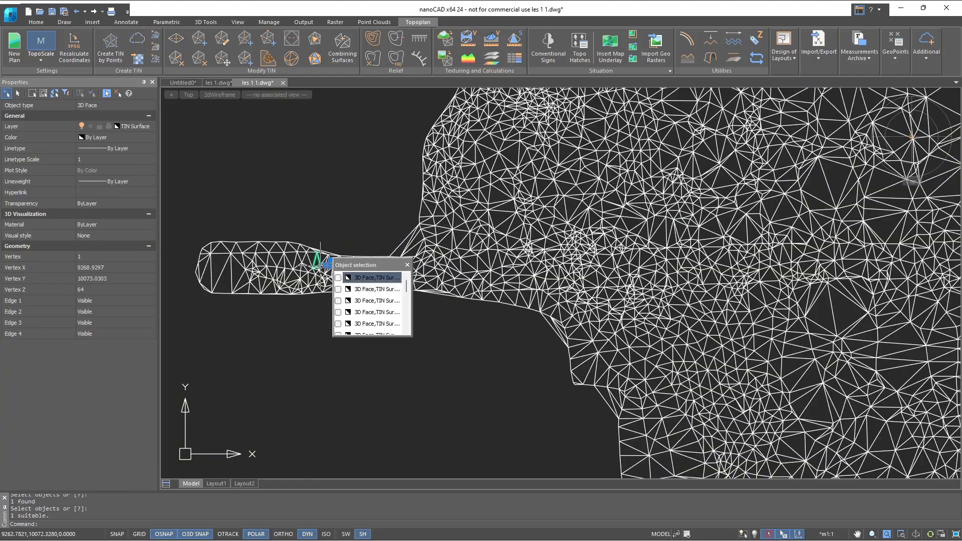
left_click(316, 262)
left_click(297, 261)
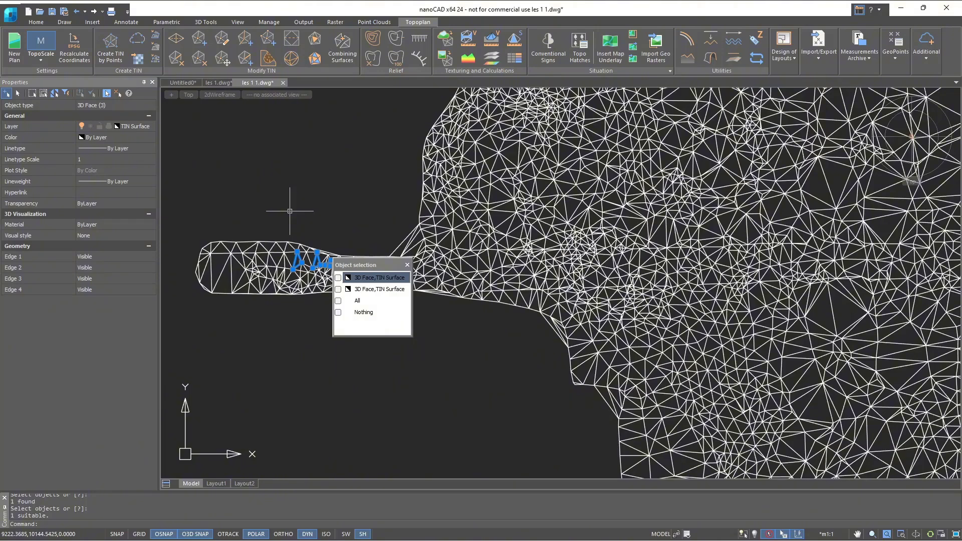
key("Escape")
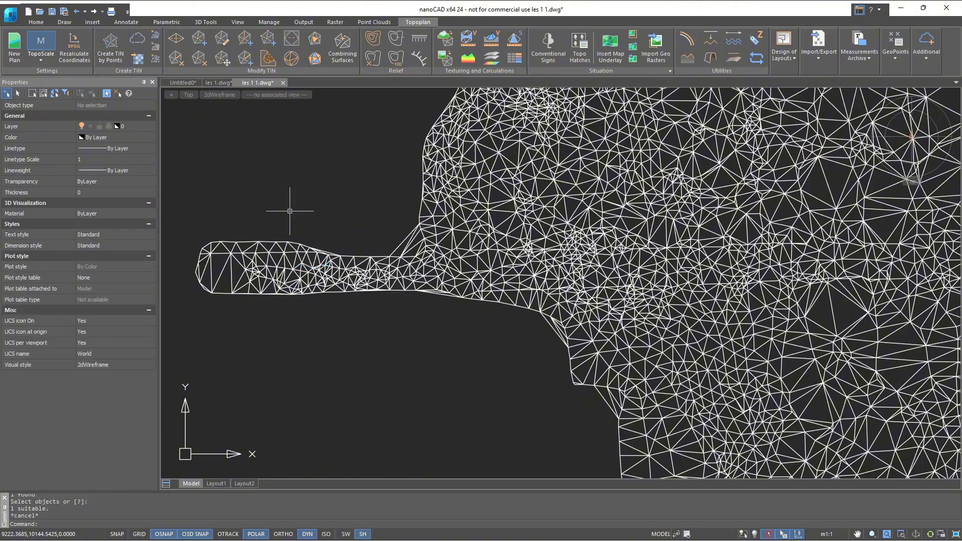
scroll(289, 211, "down", 4)
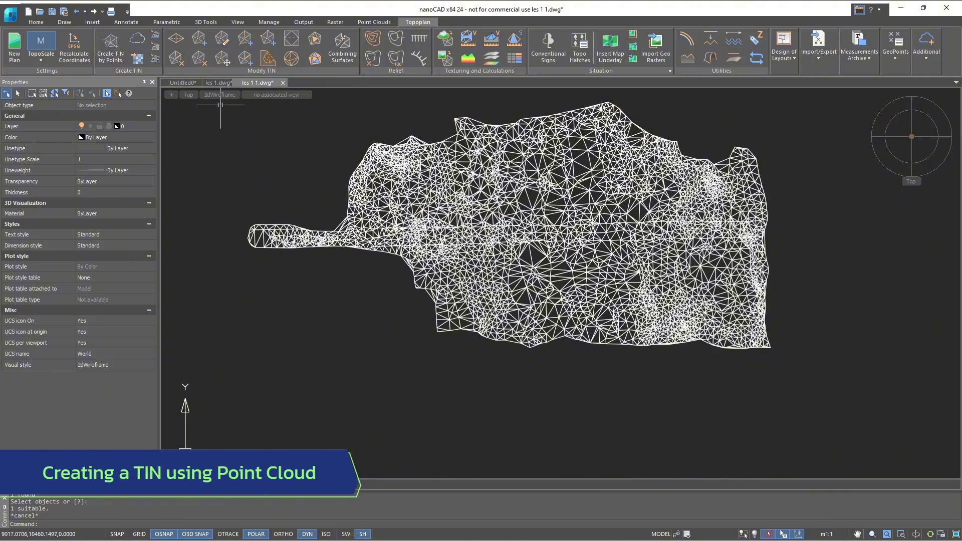
- In the les 1.dwg drawing, start exploding the point cloud, keeping result type Points and Delete source at Yes
left_click(216, 83)
left_click(215, 83)
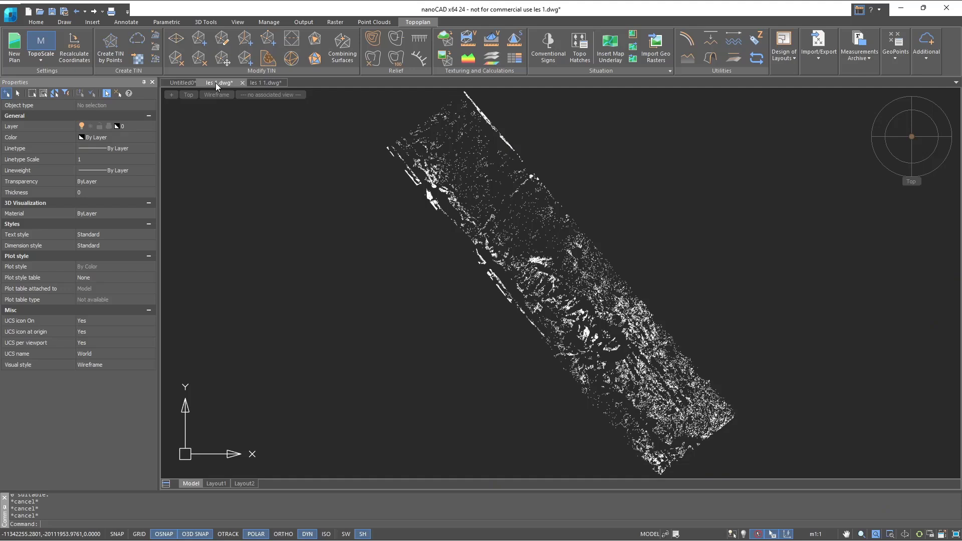
left_click(137, 39)
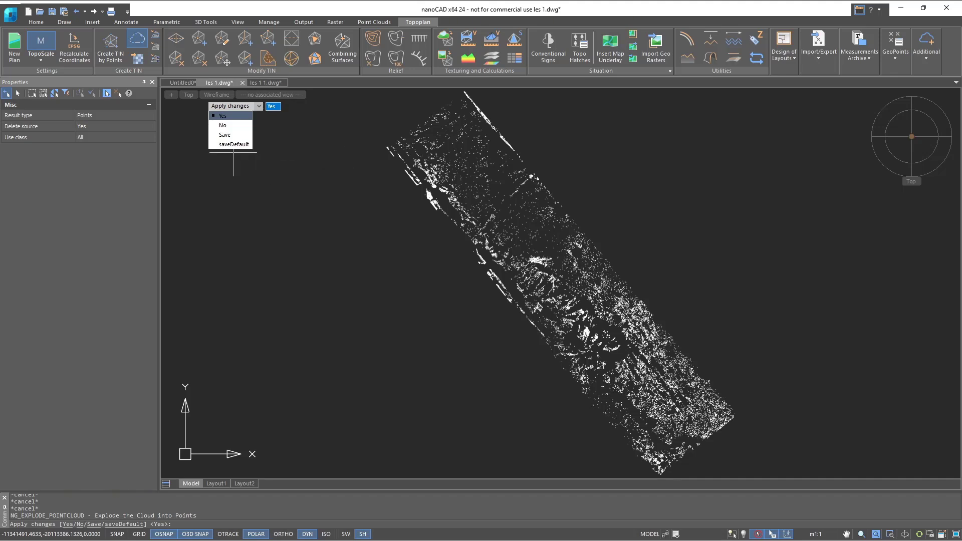
left_click(132, 115)
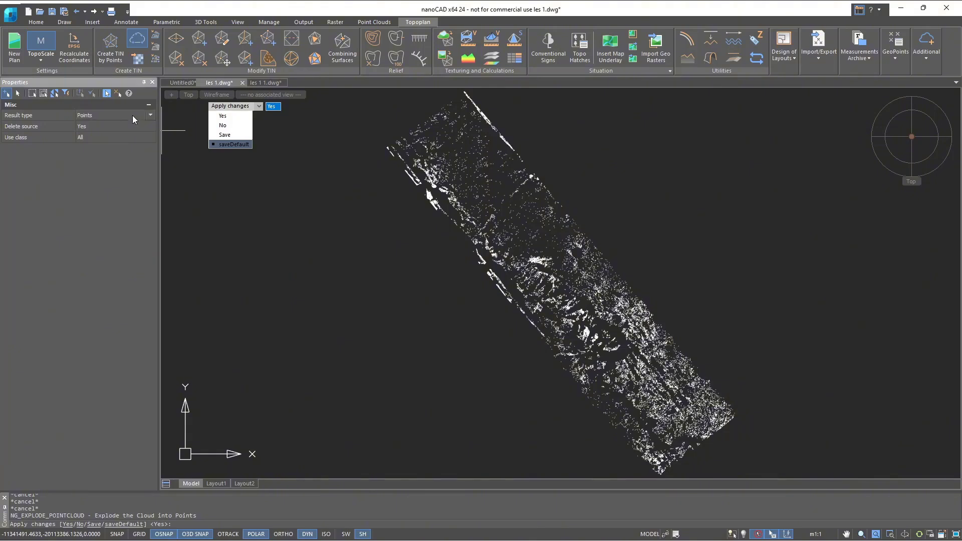
left_click(132, 115)
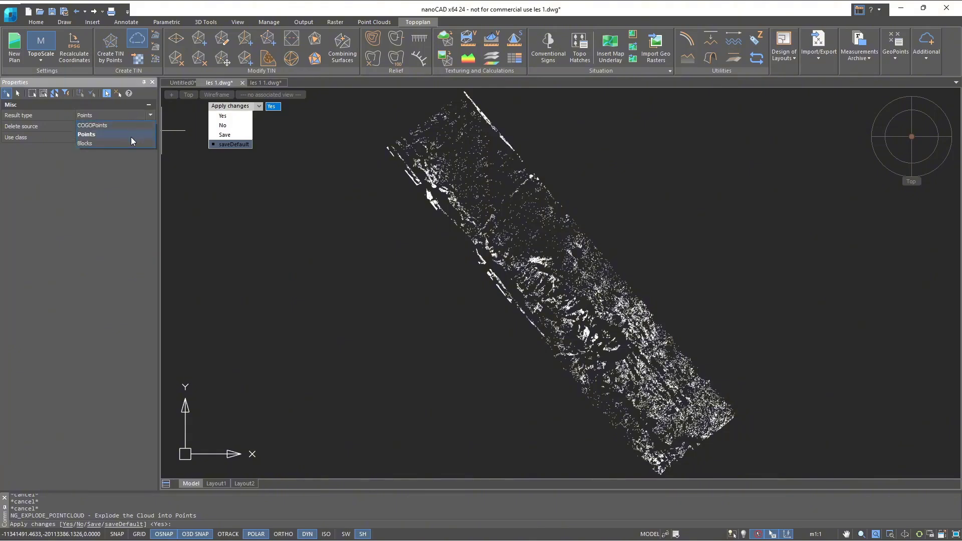
left_click(131, 137)
left_click(134, 126)
left_click(134, 126)
left_click(129, 145)
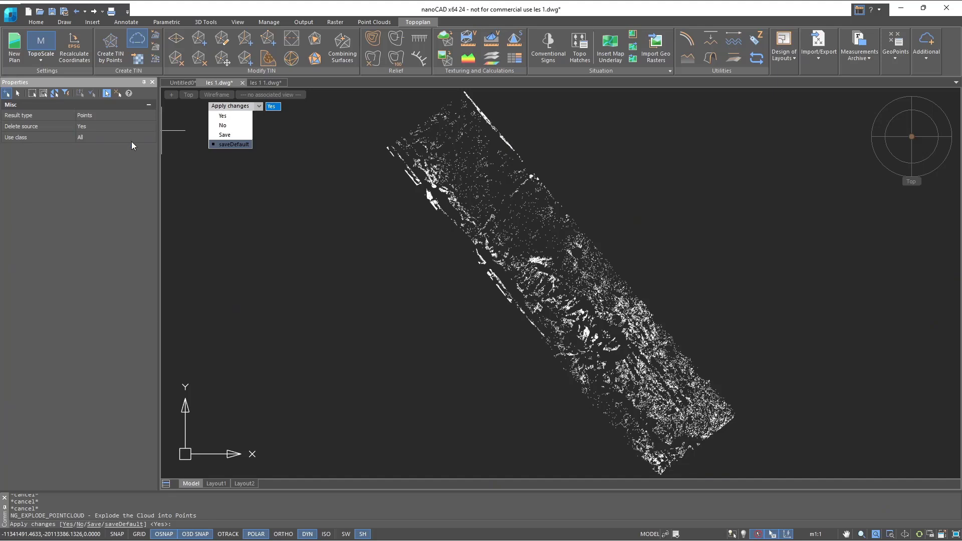
- Limit the explode to class 2 - Ground (code 2) and create simple points on the Ground (code 2) layer with the Default profile
left_click(132, 139)
left_click(133, 139)
left_click(124, 158)
left_click(212, 193)
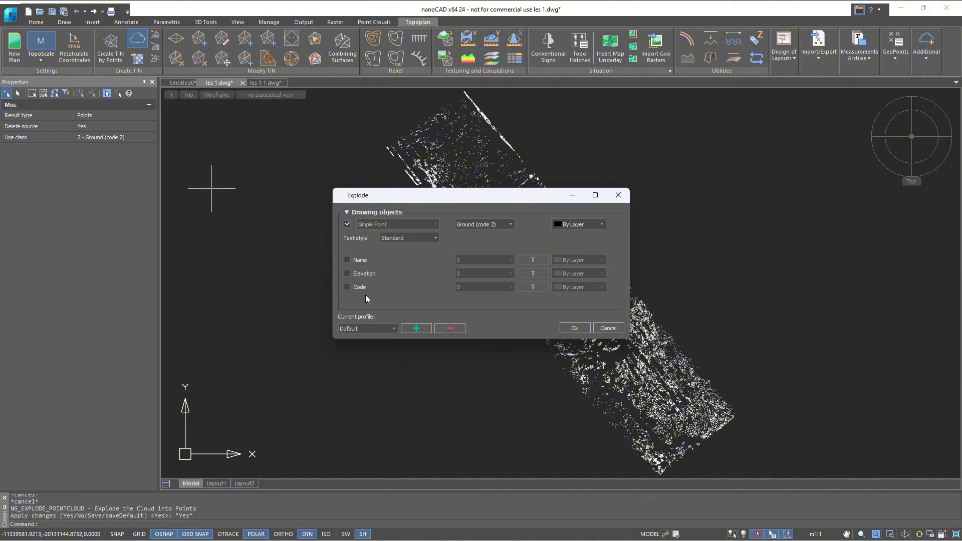
left_click(575, 328)
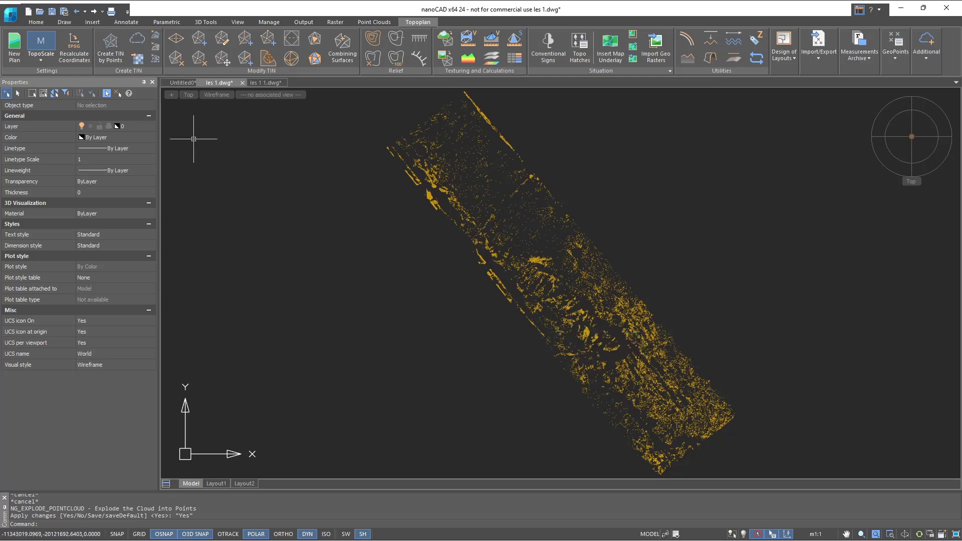
- Create a SubDMesh TIN from all the exploded ground points, accepting the existing settings
left_click(110, 48)
scroll(736, 440, "down", 3)
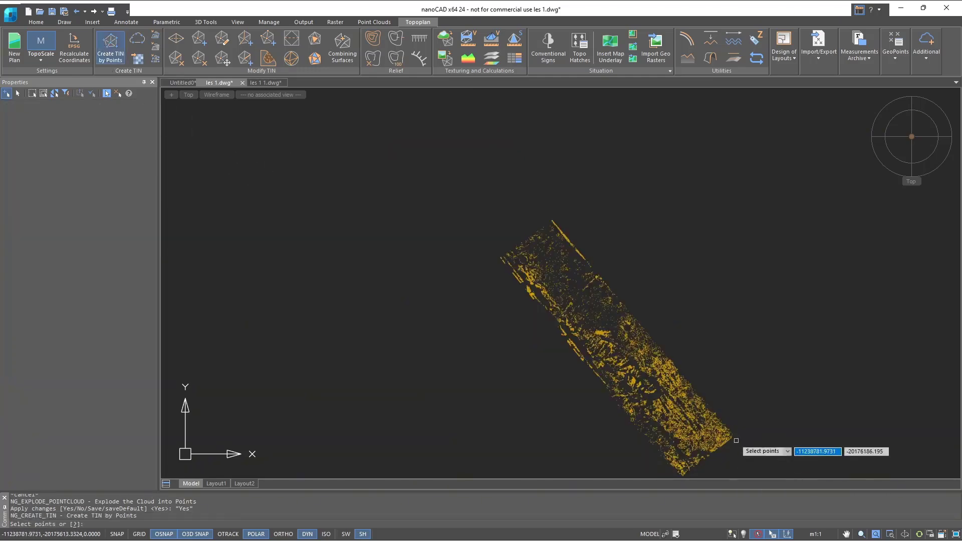
left_click(727, 451)
left_click(398, 122)
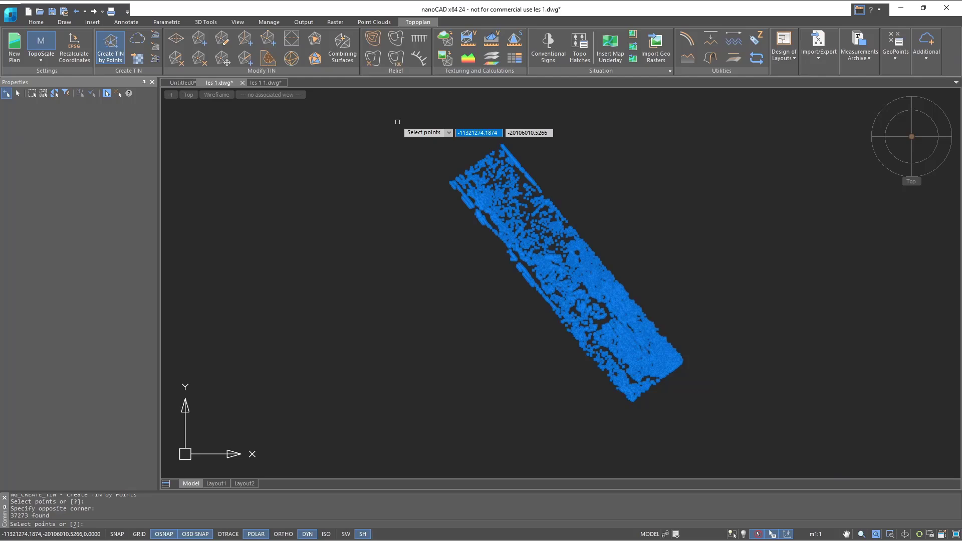
key("Return")
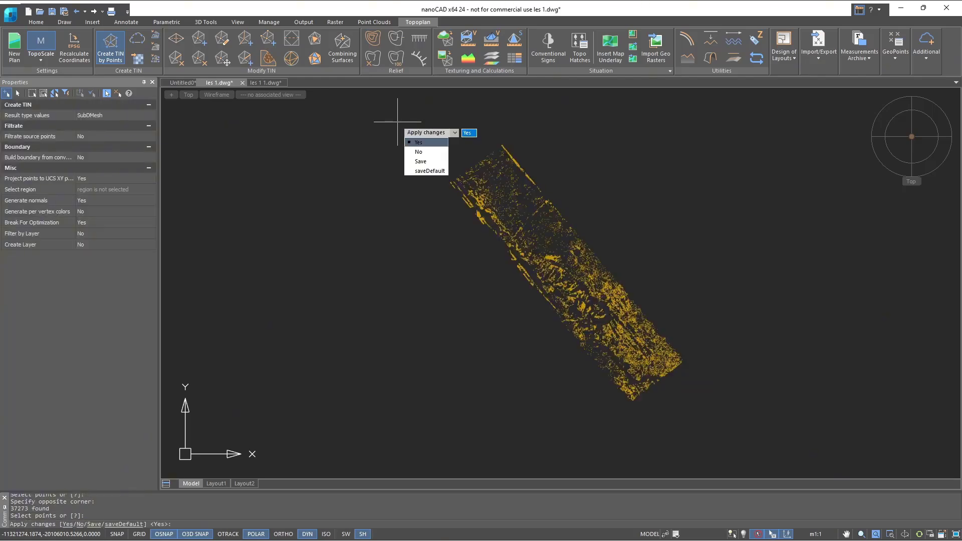
left_click(421, 143)
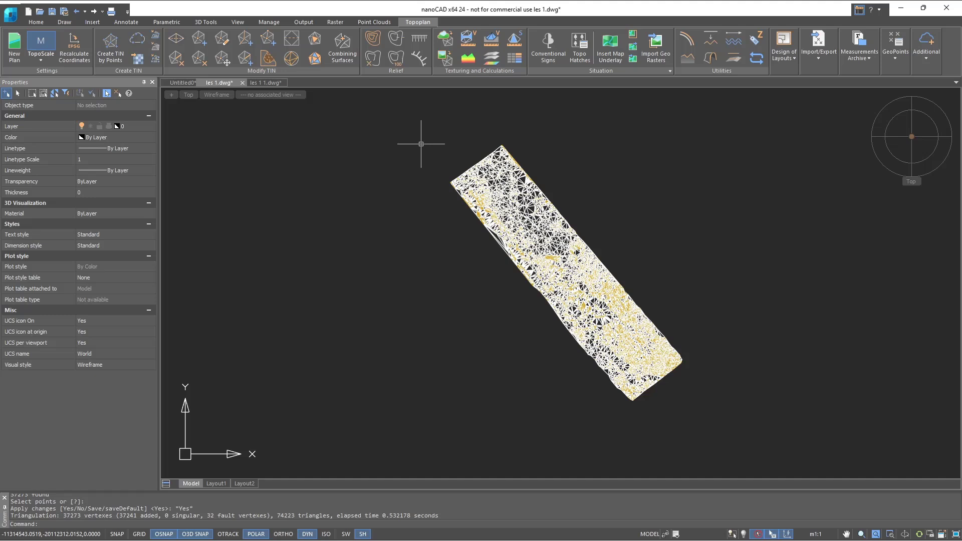
- Set the visual style to Realistic and turn off the Ground (code 2) layer so only the surface shows
left_click(216, 95)
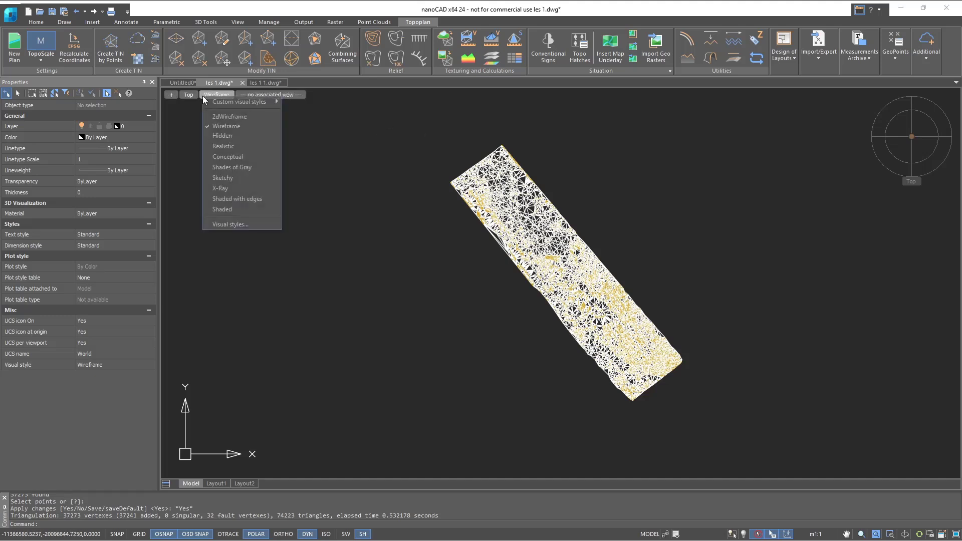
left_click(225, 147)
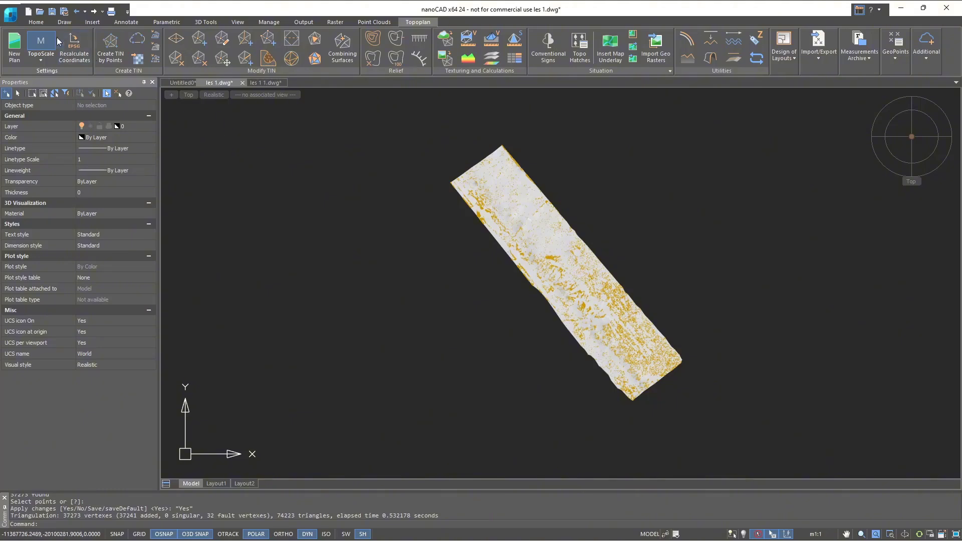
left_click(40, 23)
left_click(202, 53)
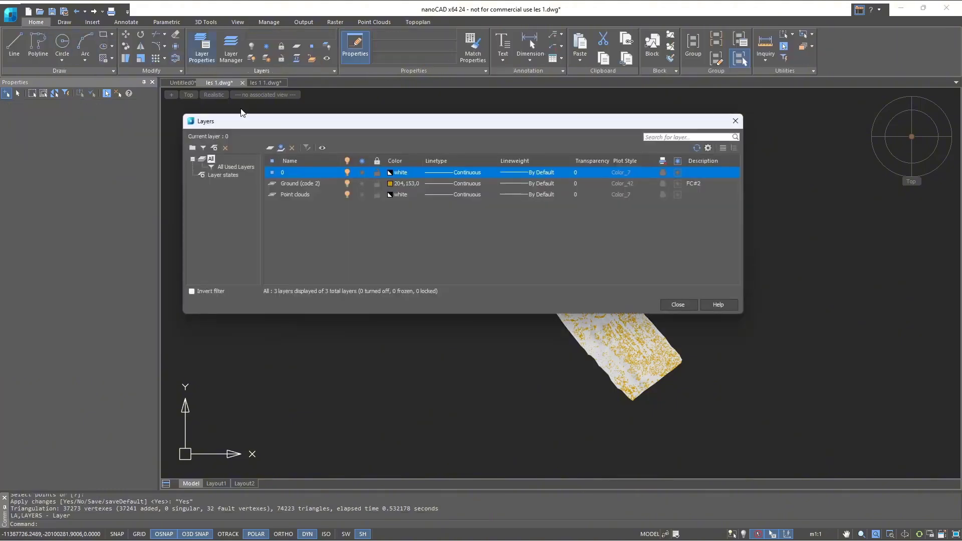
left_click(347, 184)
left_click(673, 304)
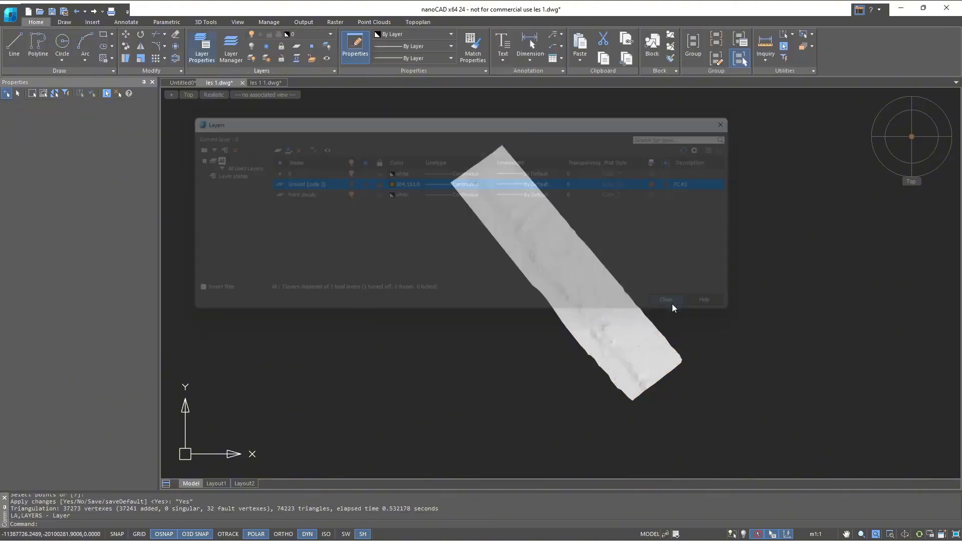
- Color the TIN mesh by height with the continuous blue-to-red gradient and white out-of-range color, and view it in 3D
scroll(665, 306, "up", 2)
scroll(623, 294, "down", 1)
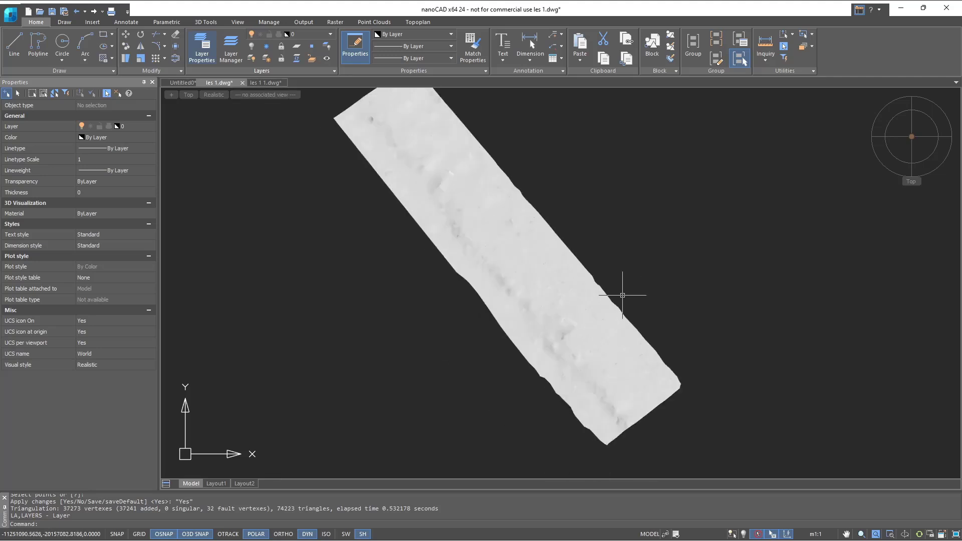
middle_click_drag(565, 284, 506, 161, "shift")
scroll(571, 311, "up", 2)
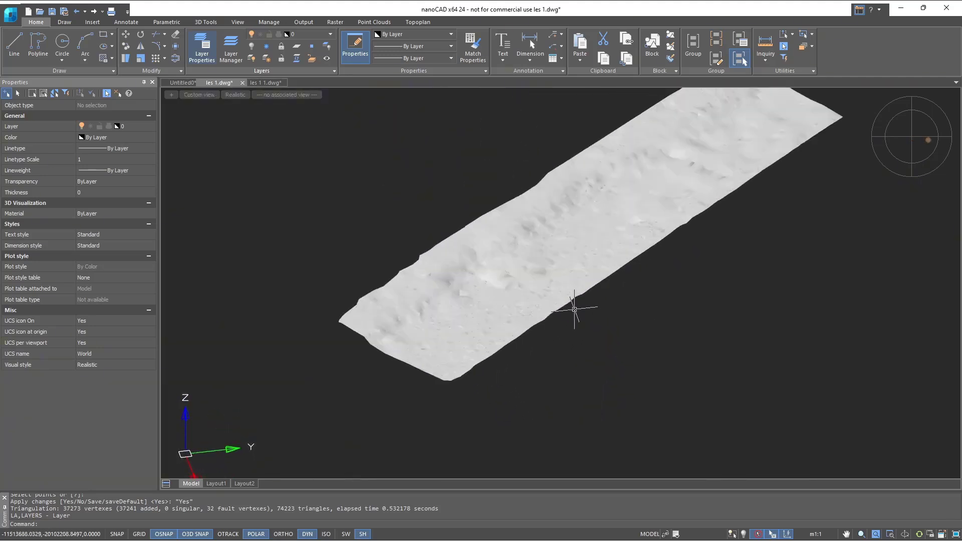
scroll(528, 275, "up", 1)
left_click(528, 275)
left_click(417, 22)
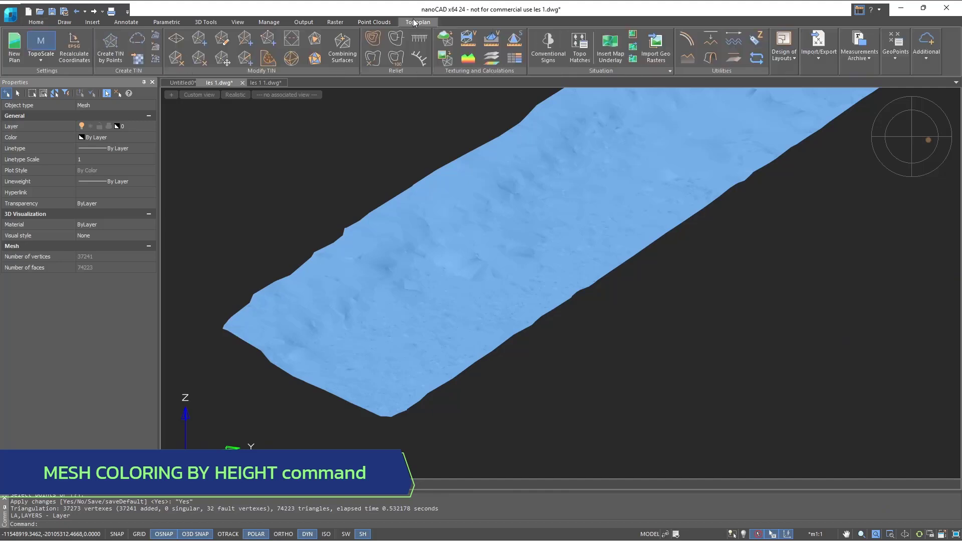
left_click(478, 61)
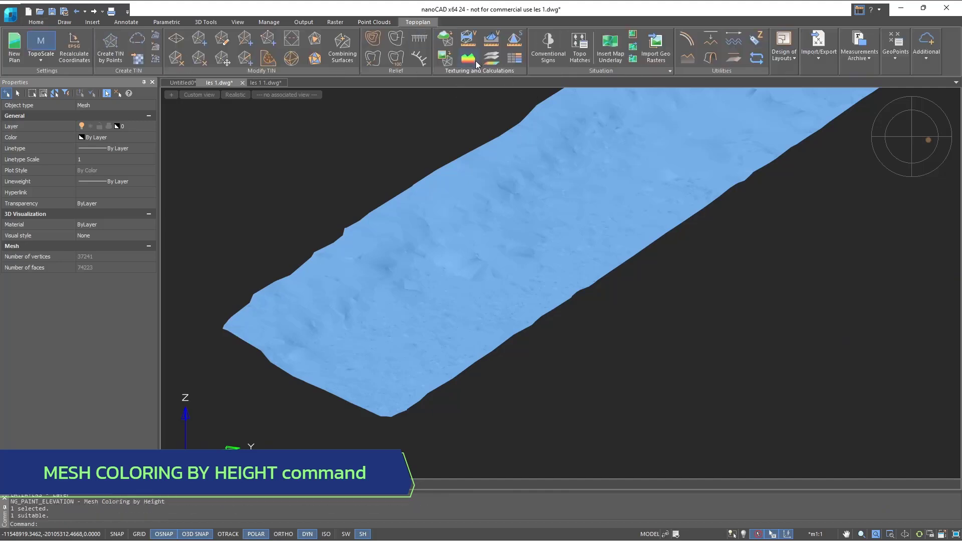
left_click(508, 139)
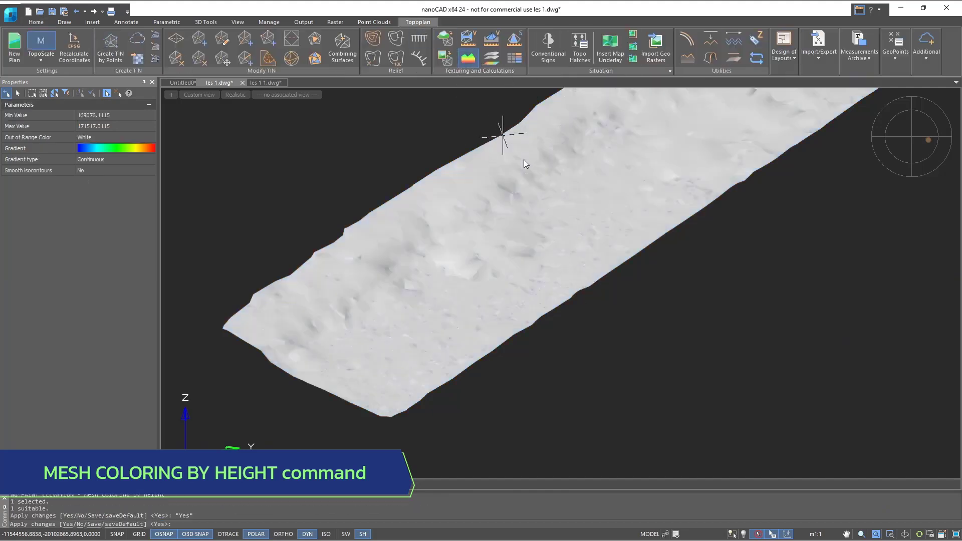
mouse_move(649, 242)
middle_mouse_down()
mouse_move(625, 281)
mouse_move(657, 294)
mouse_move(588, 287)
mouse_move(554, 324)
mouse_move(569, 335)
middle_mouse_up()
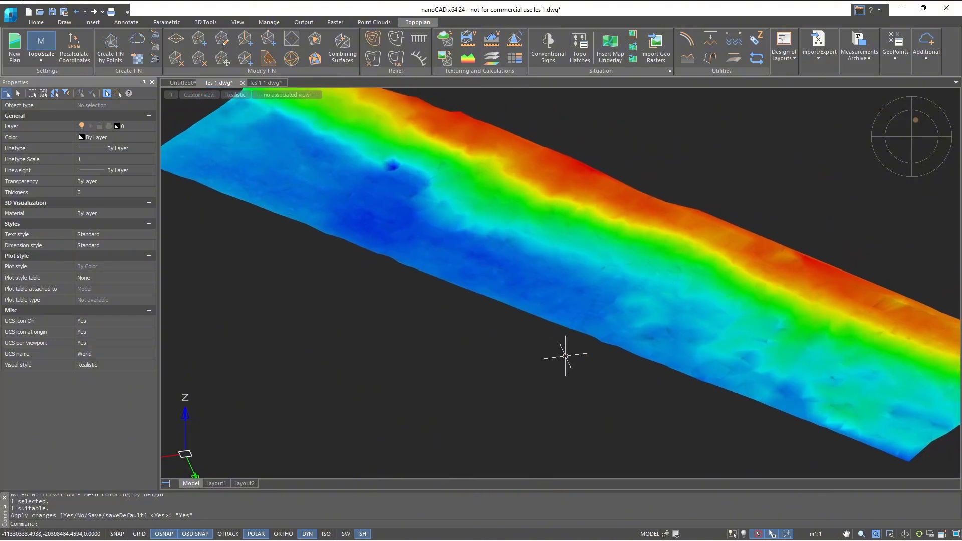